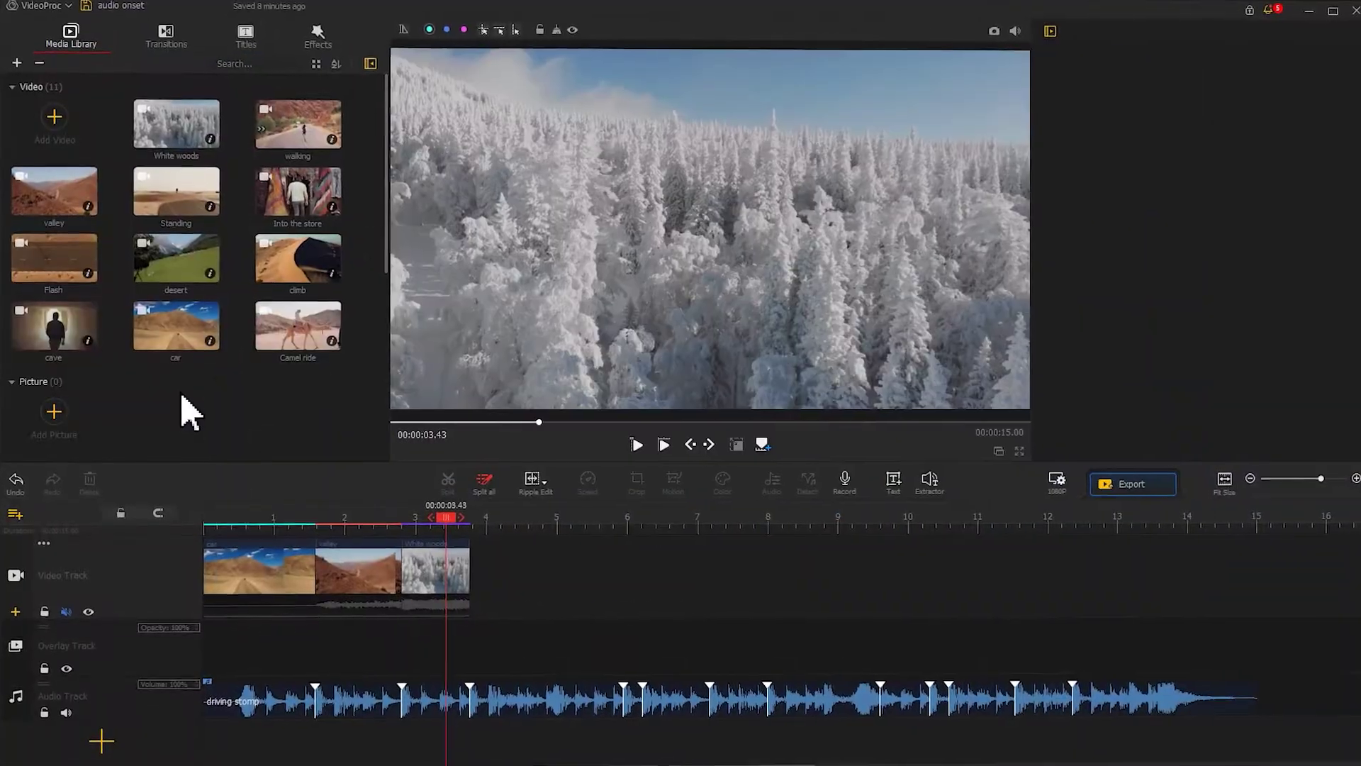
Append desert, Standing, Camel ride, cave, Into the store, walking, Flash and climb after White woods.
{"action": "left_click_drag", "start_coordinate": [175, 261], "coordinate": [496, 567]}
{"action": "left_click_drag", "start_coordinate": [199, 202], "coordinate": [653, 574]}
{"action": "left_click_drag", "start_coordinate": [310, 334], "coordinate": [691, 539]}
{"action": "left_click_drag", "start_coordinate": [53, 319], "coordinate": [985, 582]}
{"action": "left_click_drag", "start_coordinate": [347, 199], "coordinate": [1078, 581]}
{"action": "left_click_drag", "start_coordinate": [355, 107], "coordinate": [1134, 577]}
{"action": "left_click_drag", "start_coordinate": [75, 235], "coordinate": [1205, 589]}
{"action": "left_click_drag", "start_coordinate": [359, 241], "coordinate": [1220, 581]}
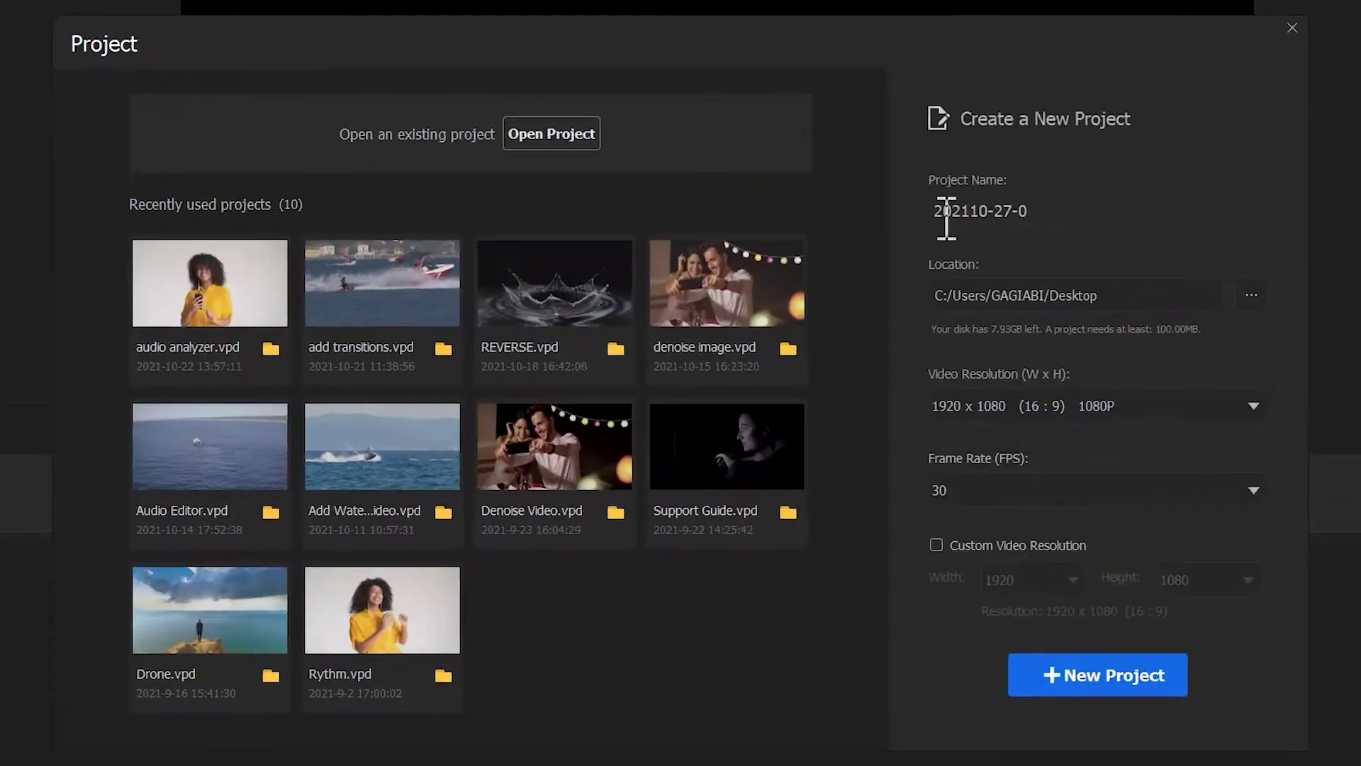
Name the new 1920×1080, 30 fps project 'audio onset' and create it.
{"action": "left_click_drag", "start_coordinate": [945, 206], "coordinate": [1040, 204]}
{"action": "type", "text": "audio onset"}
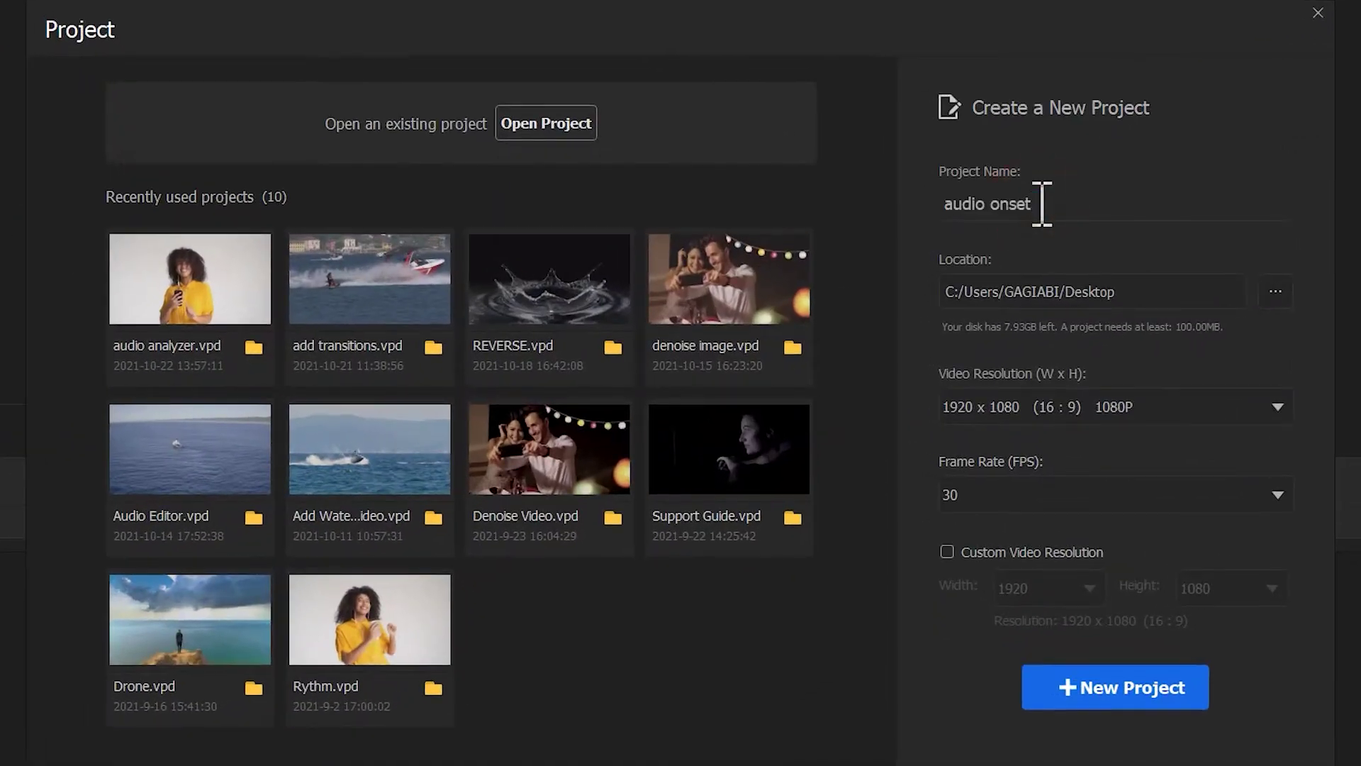
{"action": "left_click", "coordinate": [1101, 699]}
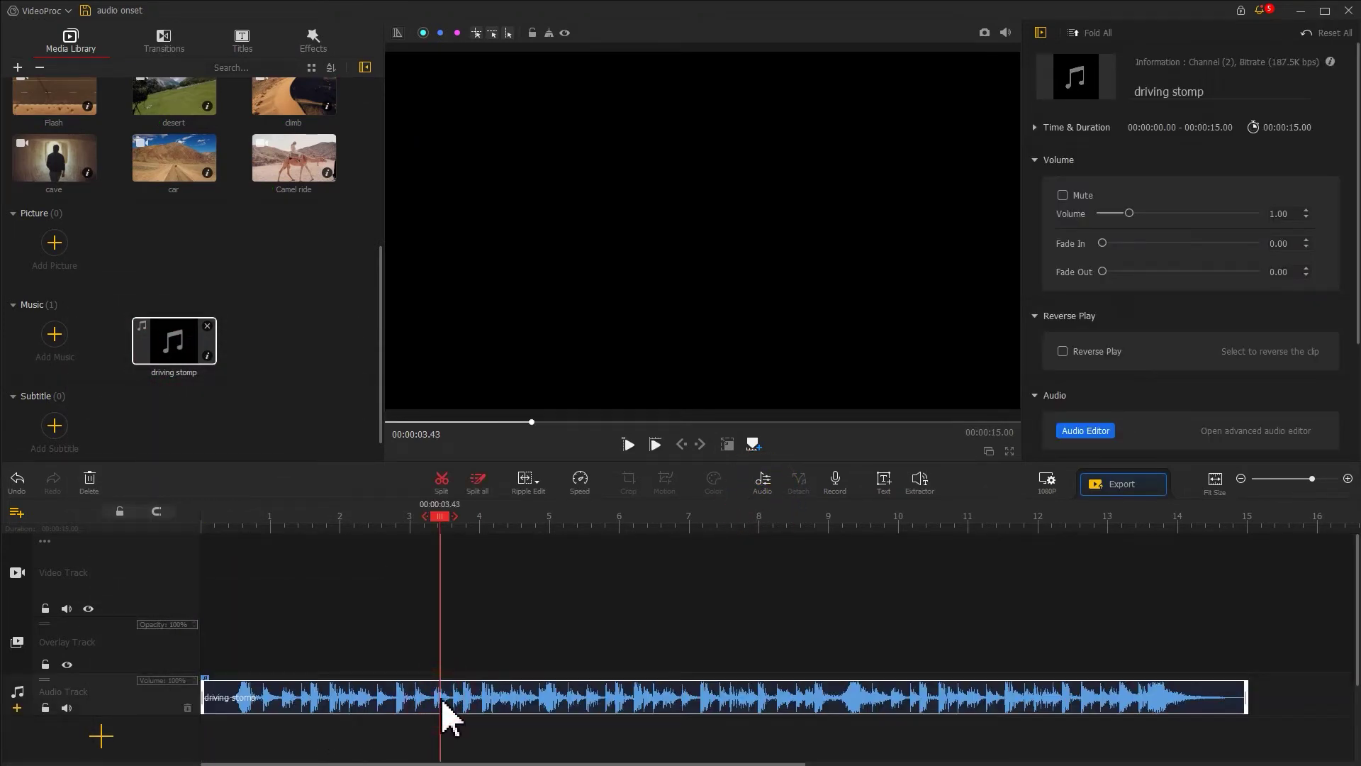
Open the Audio Analyzer for driving stomp, choose Audio Onset and set the onset threshold to -6 dB.
{"action": "left_click", "coordinate": [754, 480]}
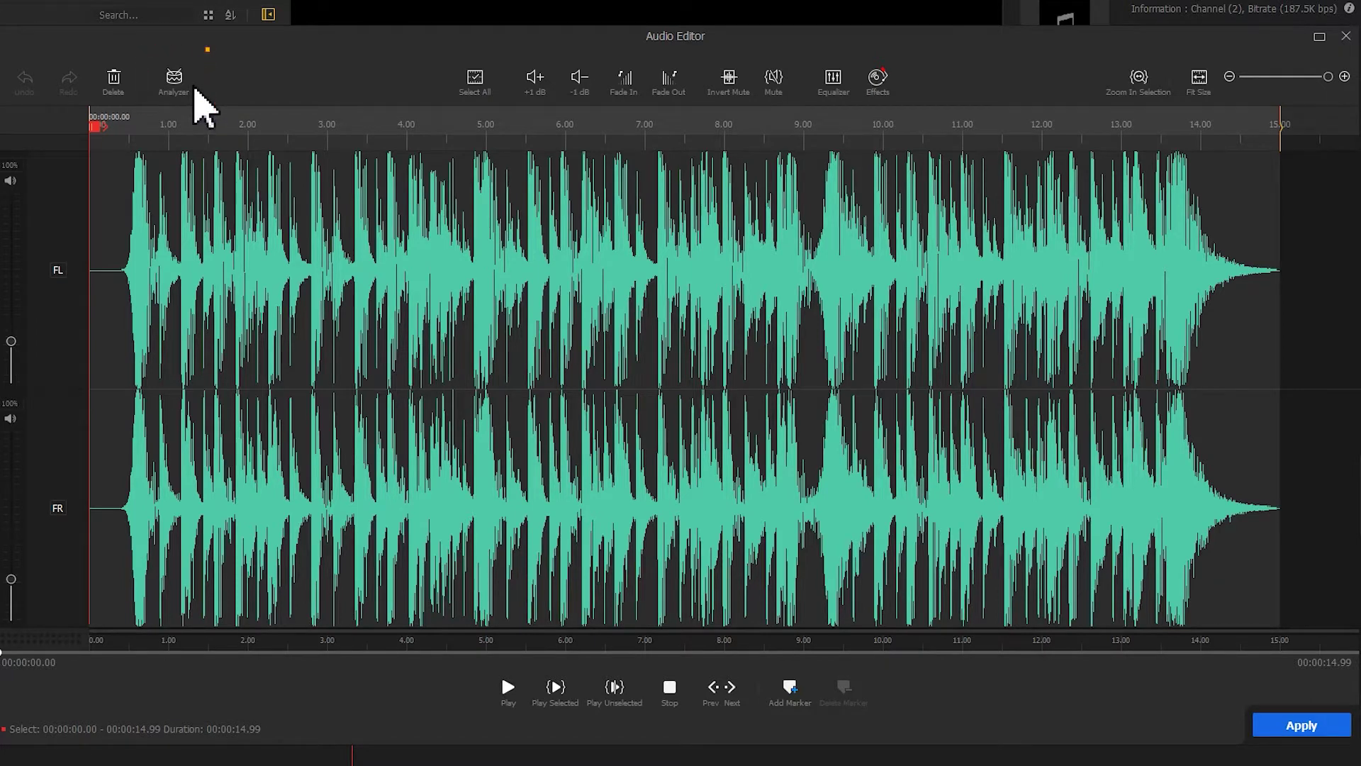
{"action": "left_click", "coordinate": [179, 84]}
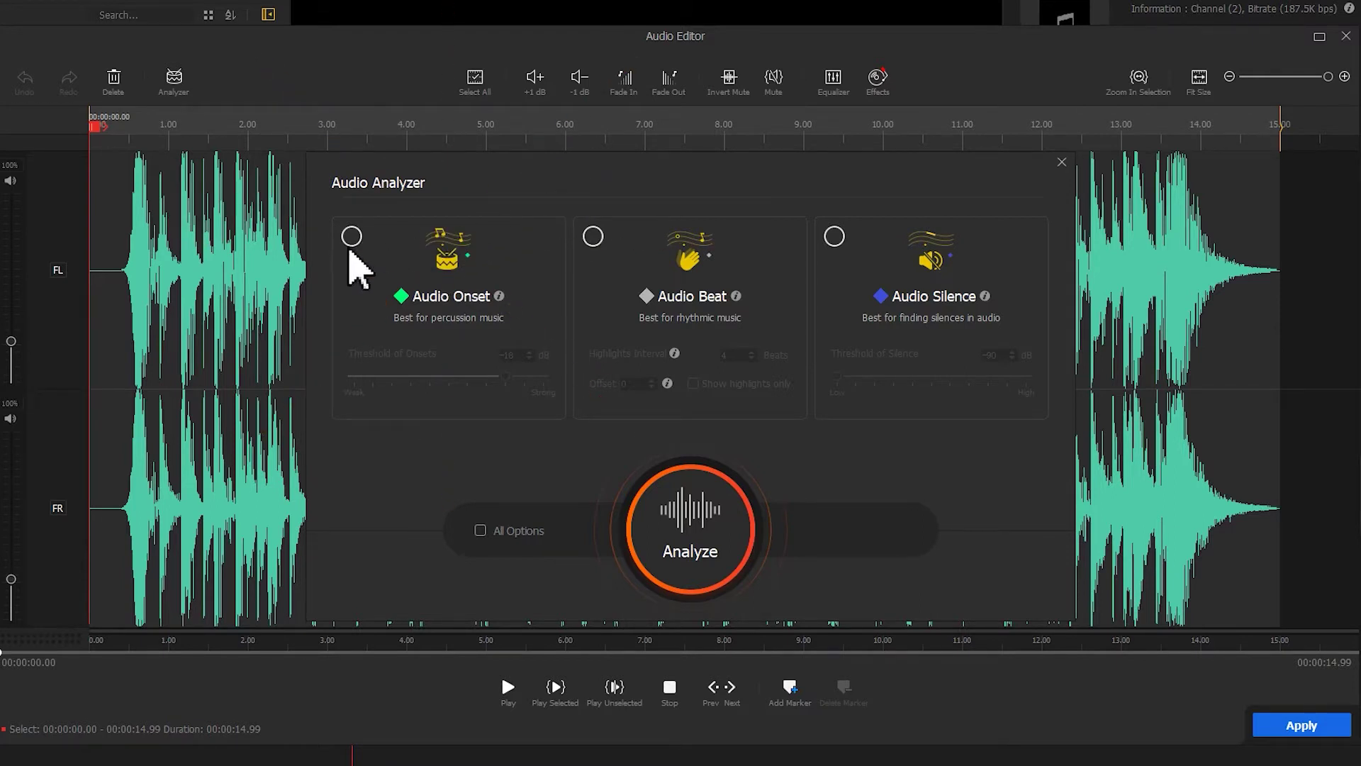
{"action": "left_click", "coordinate": [352, 237]}
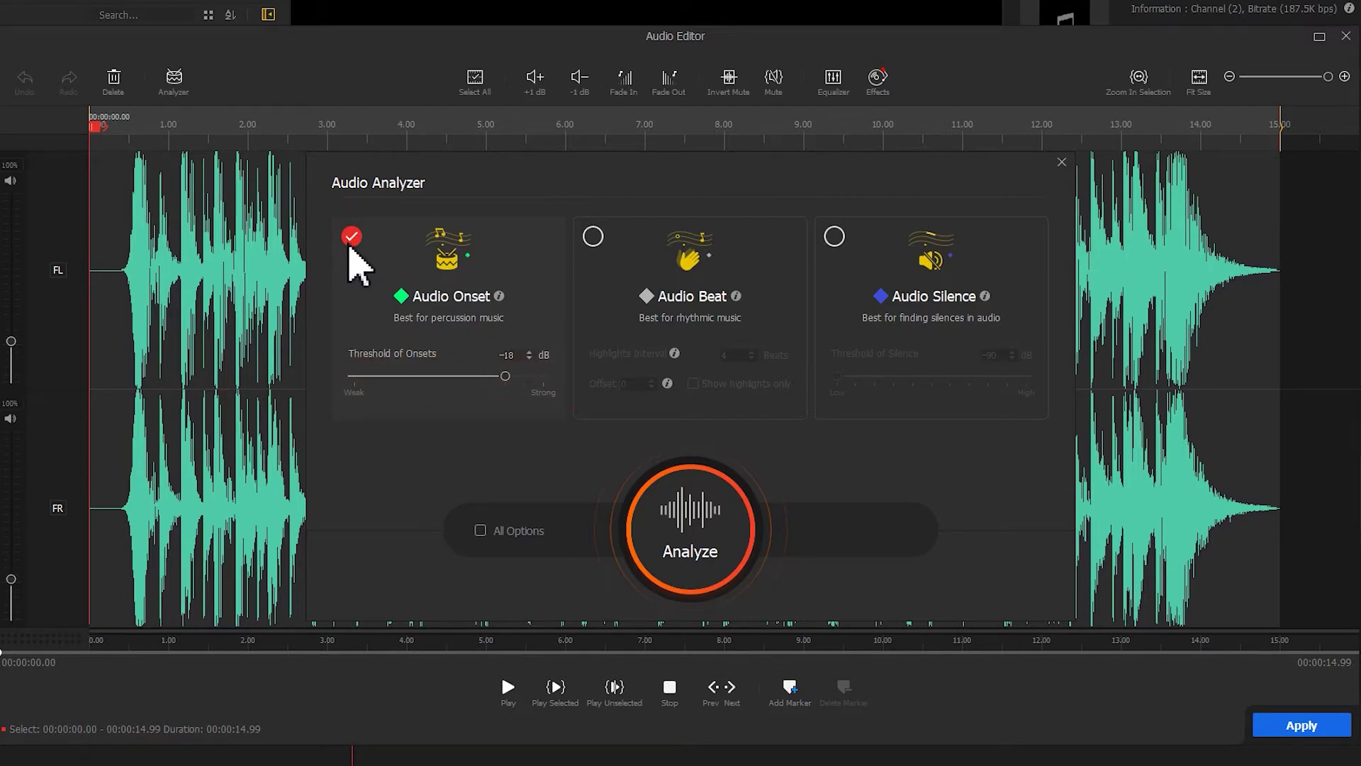
{"action": "left_click_drag", "start_coordinate": [505, 376], "coordinate": [384, 406]}
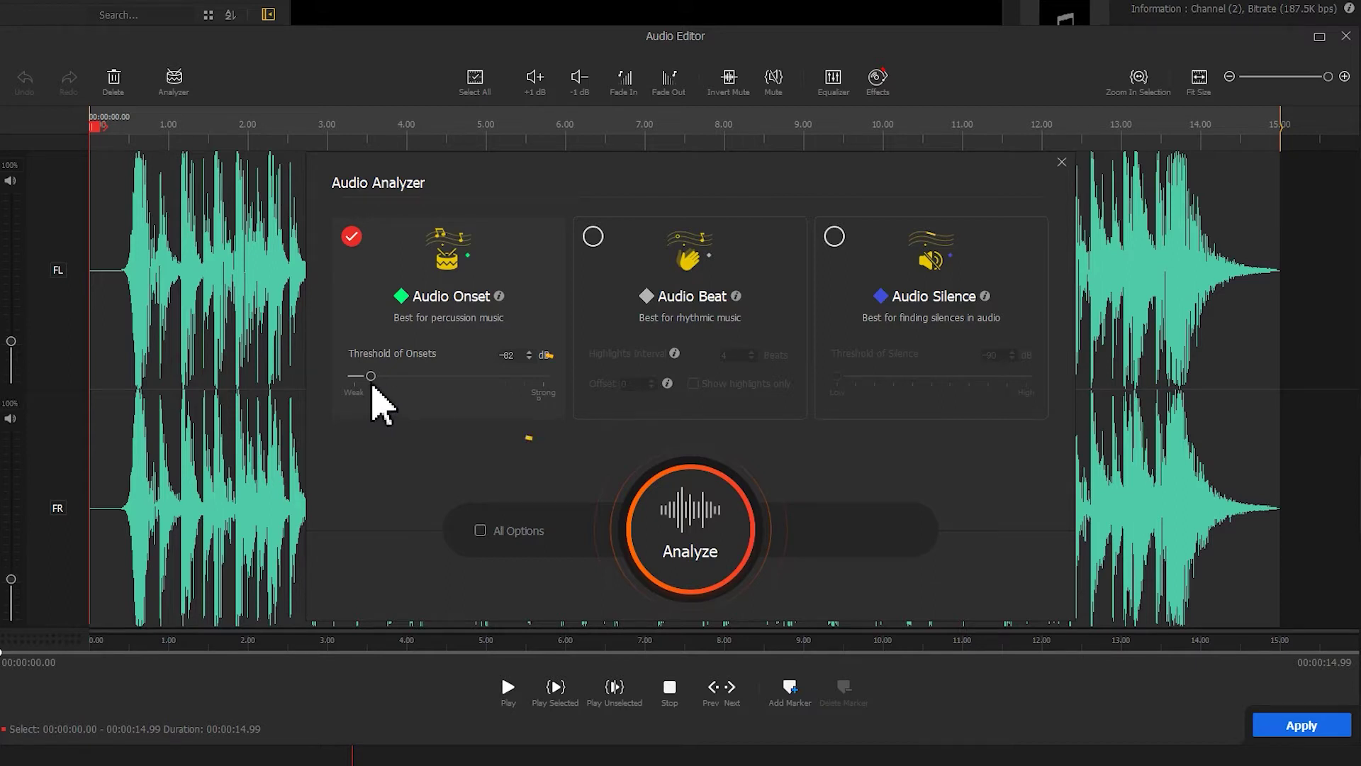
{"action": "left_click", "coordinate": [372, 383]}
{"action": "left_click_drag", "start_coordinate": [377, 383], "coordinate": [466, 392]}
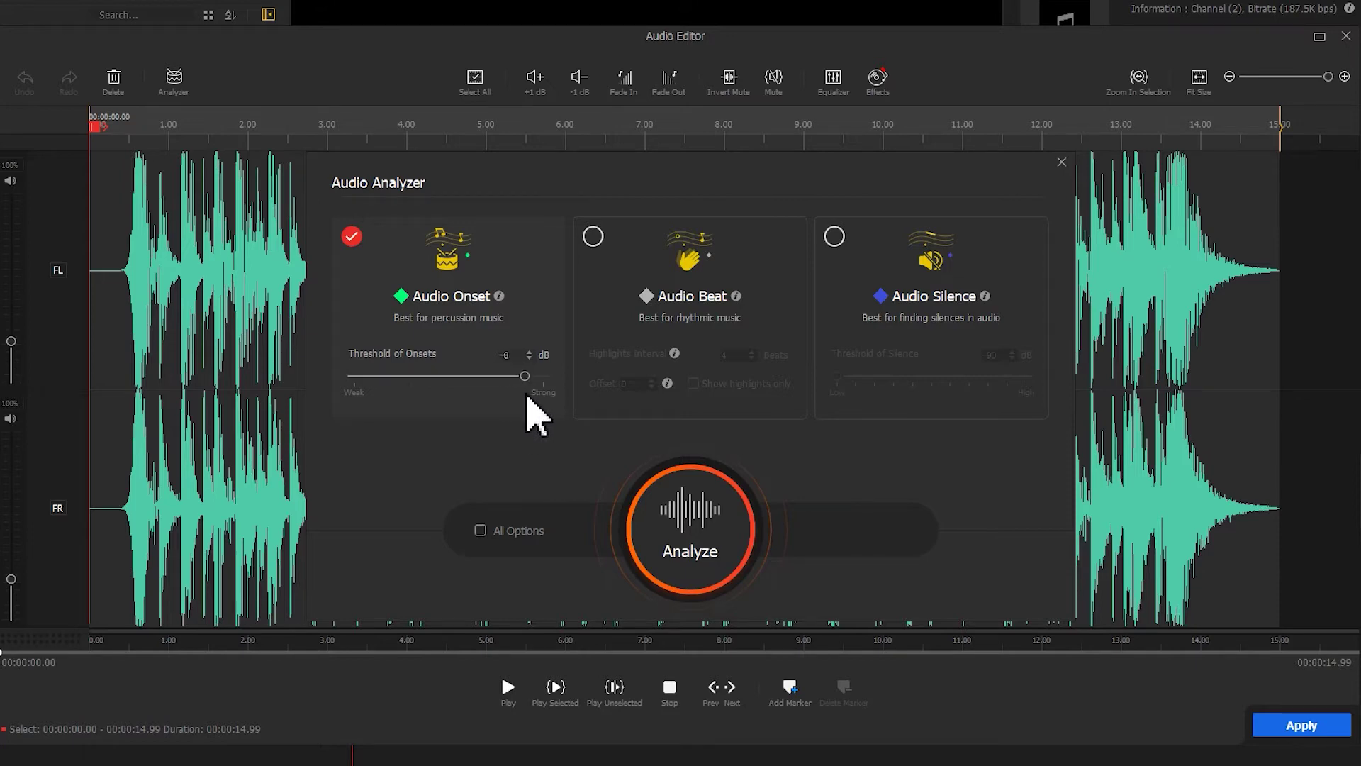
Analyze onsets, mark every onset, add an extra marker near 9.6 s, and apply them to driving stomp.
{"action": "left_click", "coordinate": [708, 487]}
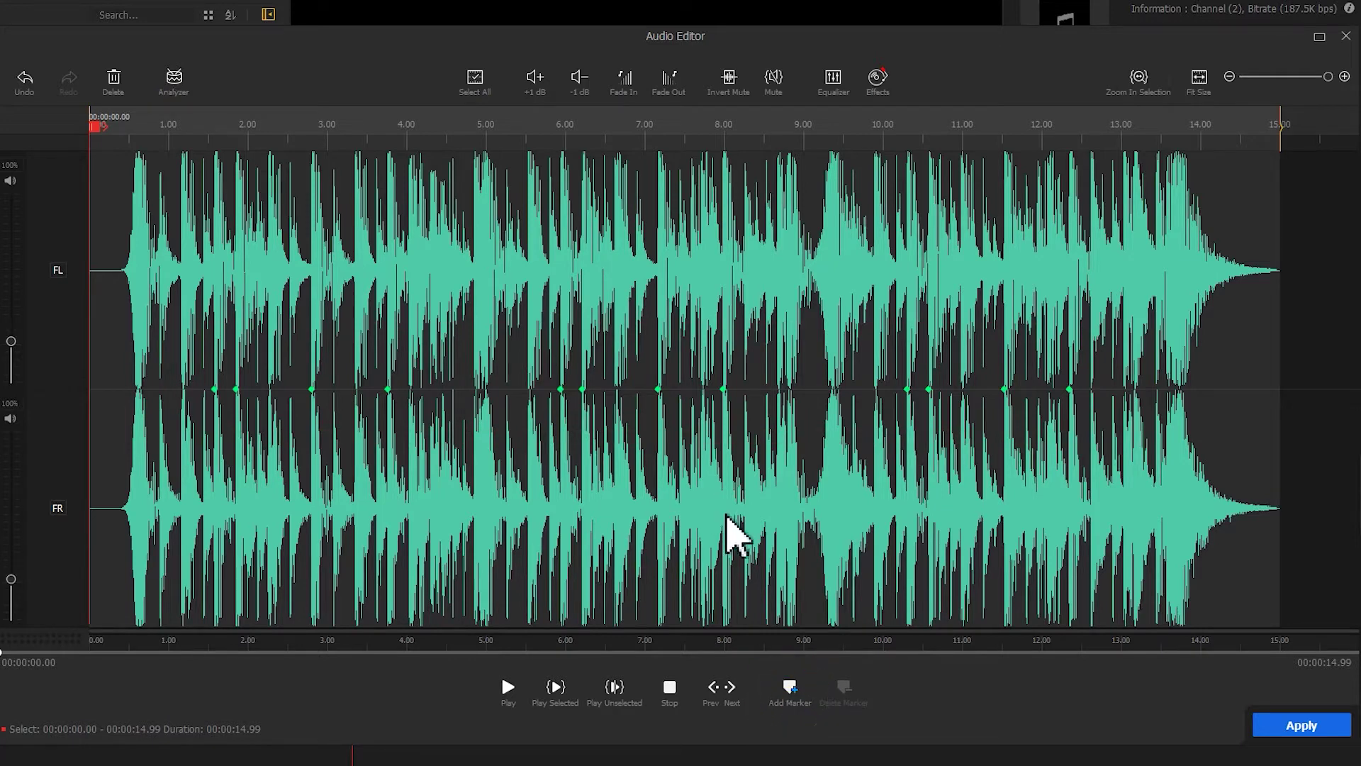
{"action": "left_click", "coordinate": [807, 694]}
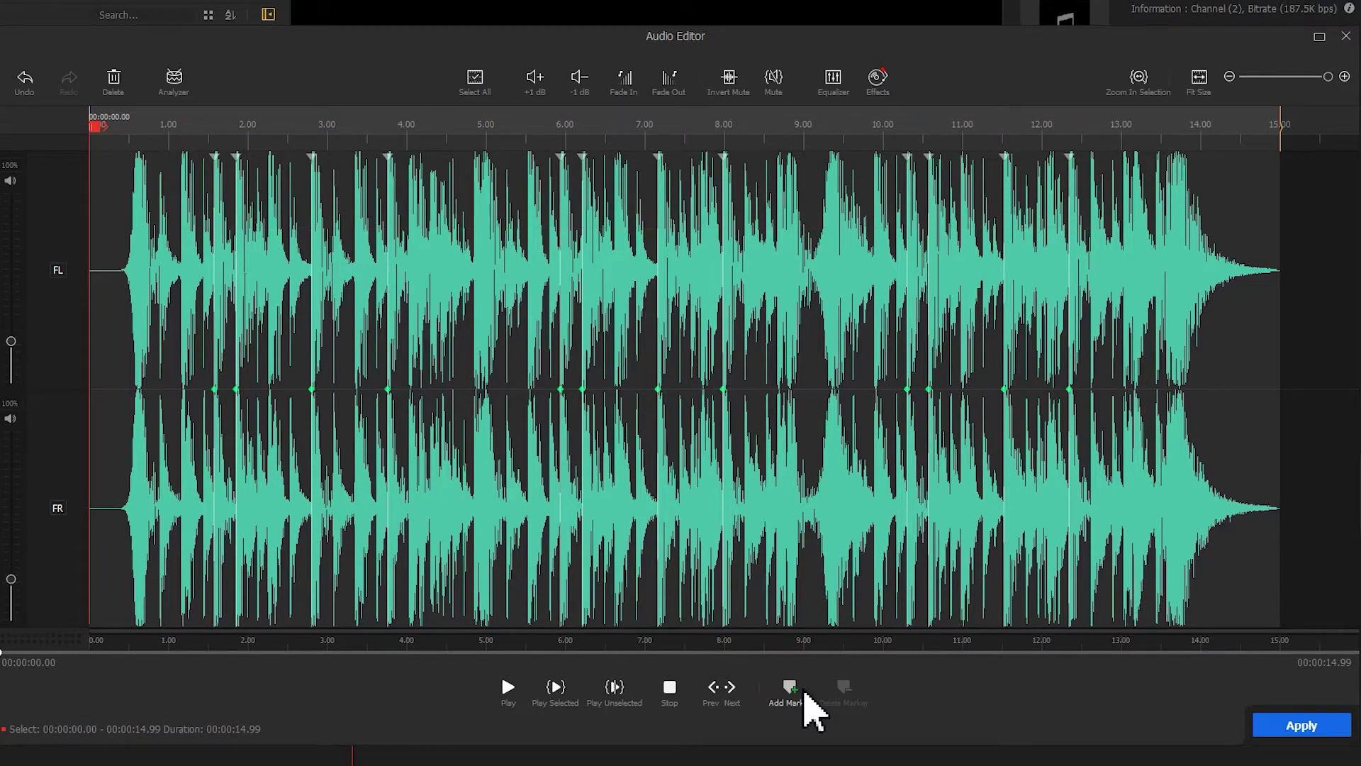
{"action": "left_click", "coordinate": [509, 692]}
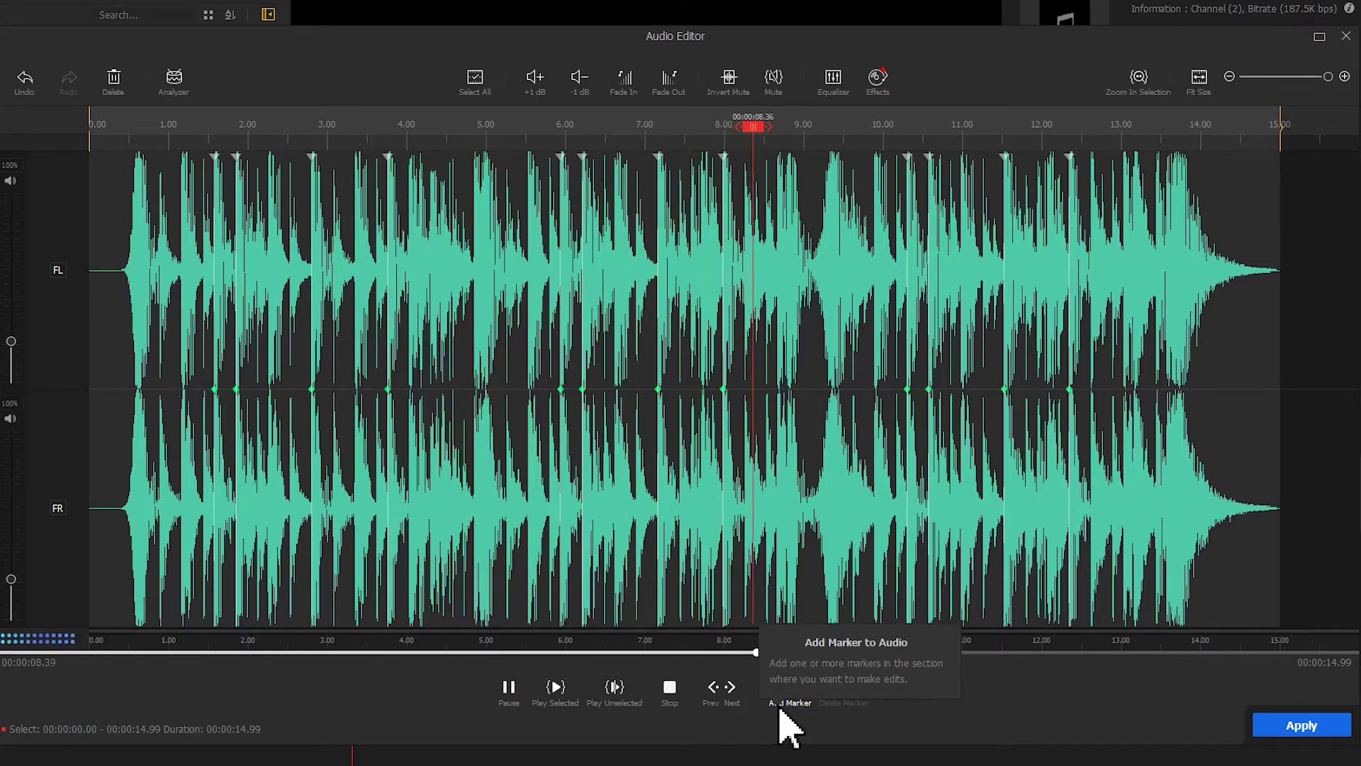
{"action": "left_click", "coordinate": [797, 695]}
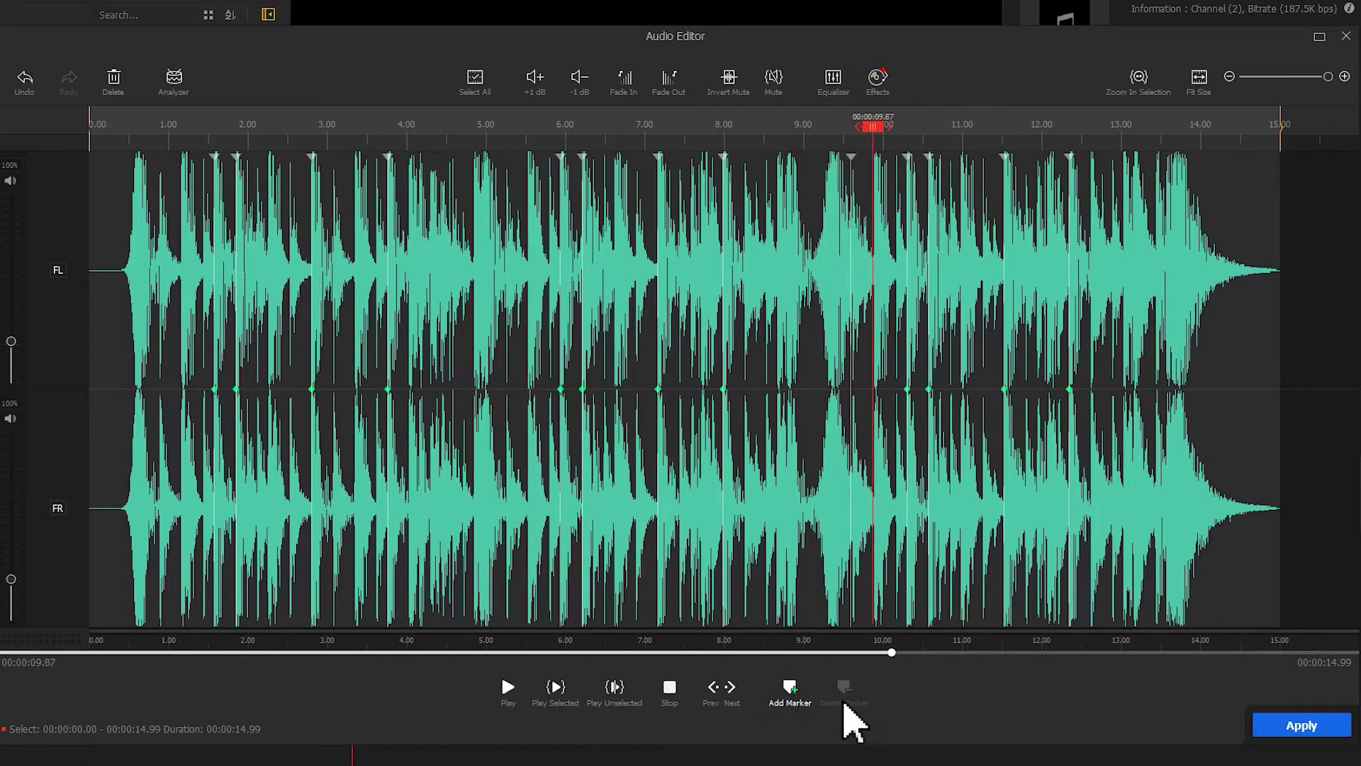
{"action": "left_click", "coordinate": [1276, 724]}
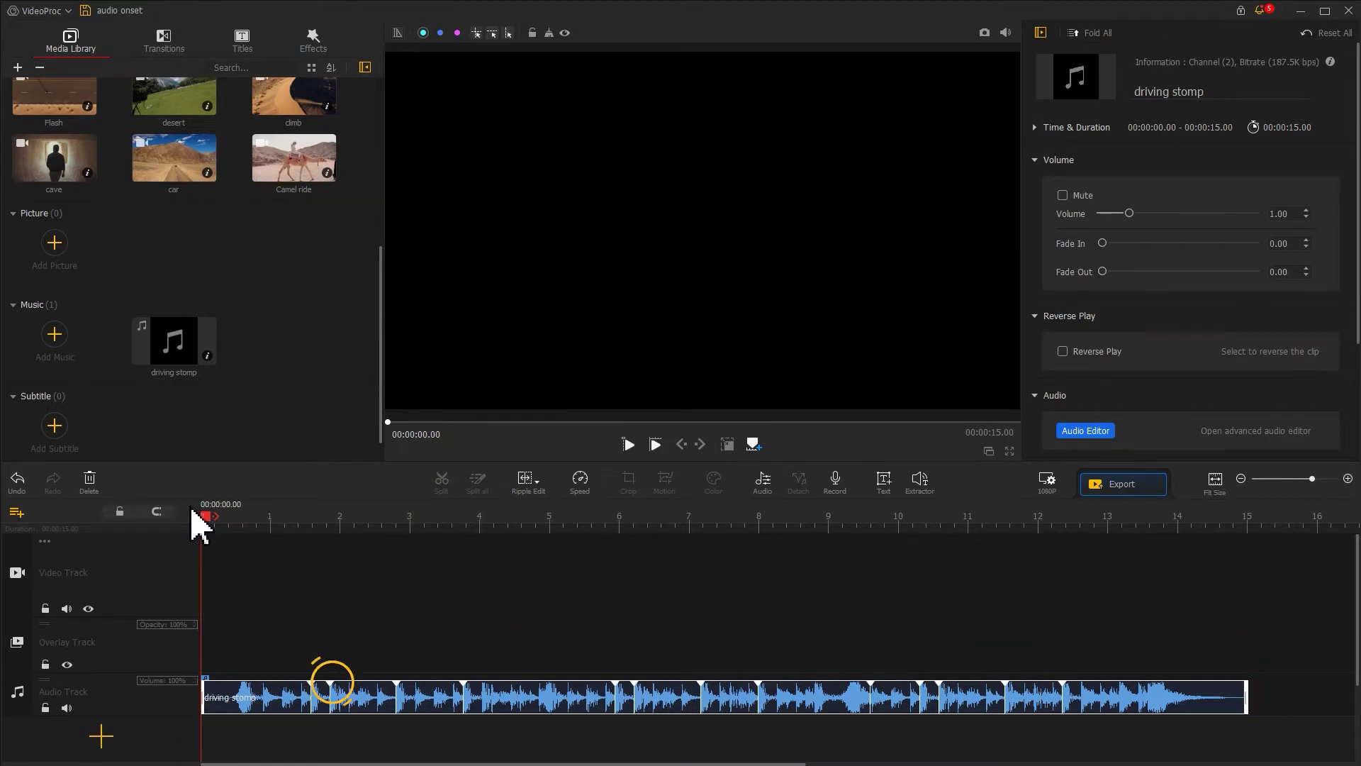
Delete the driving stomp marker near 2 seconds.
{"action": "right_click", "coordinate": [334, 688]}
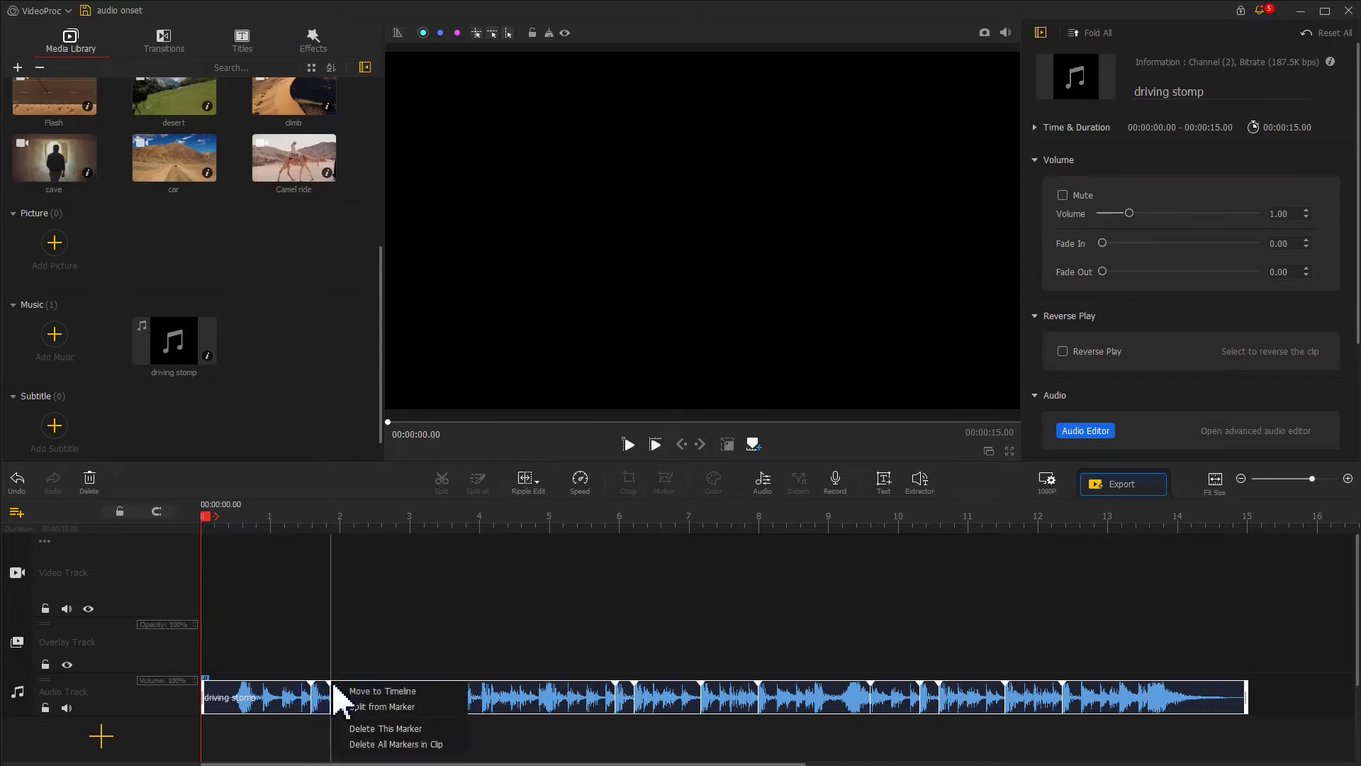
{"action": "left_click", "coordinate": [353, 729]}
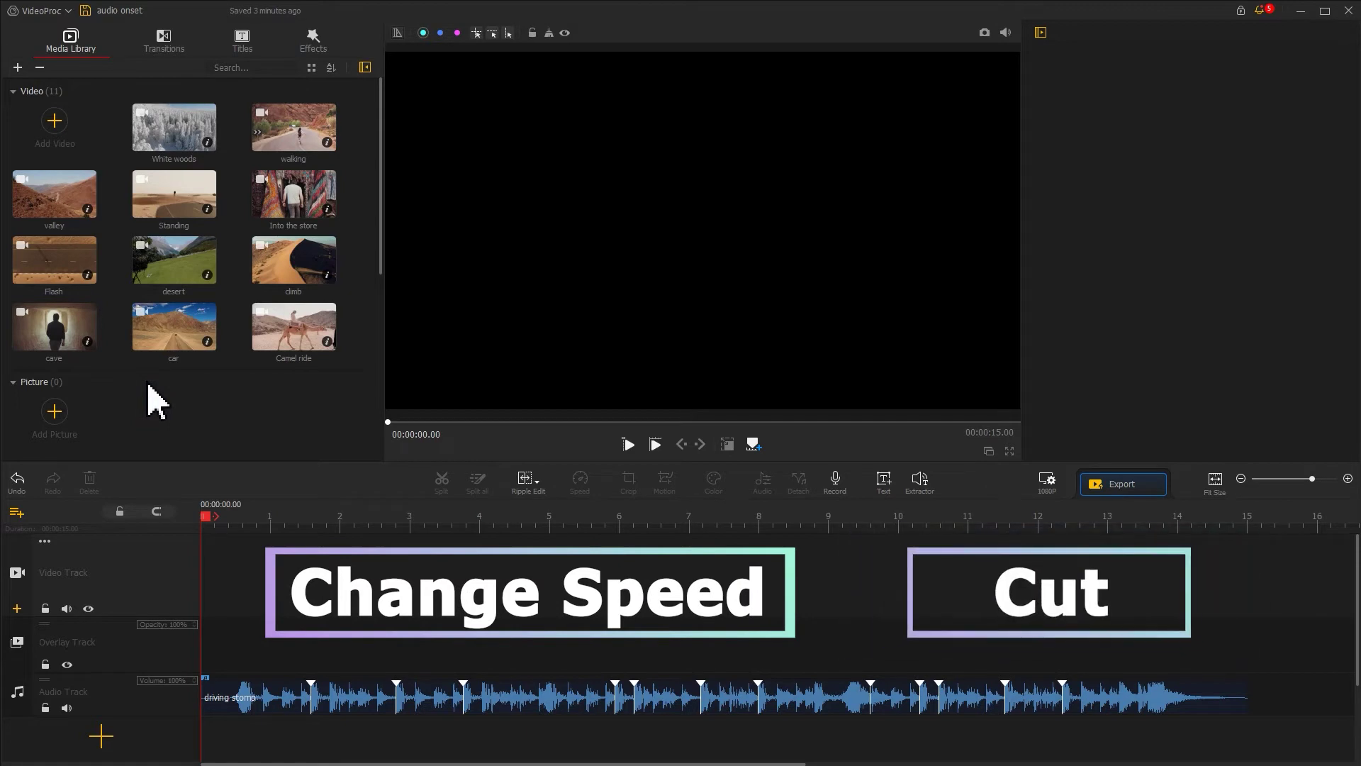
Place car, valley and White woods on the video track and mute its original sound.
{"action": "left_click_drag", "start_coordinate": [167, 342], "coordinate": [209, 571]}
{"action": "left_click_drag", "start_coordinate": [67, 231], "coordinate": [368, 567]}
{"action": "left_click_drag", "start_coordinate": [182, 173], "coordinate": [471, 571]}
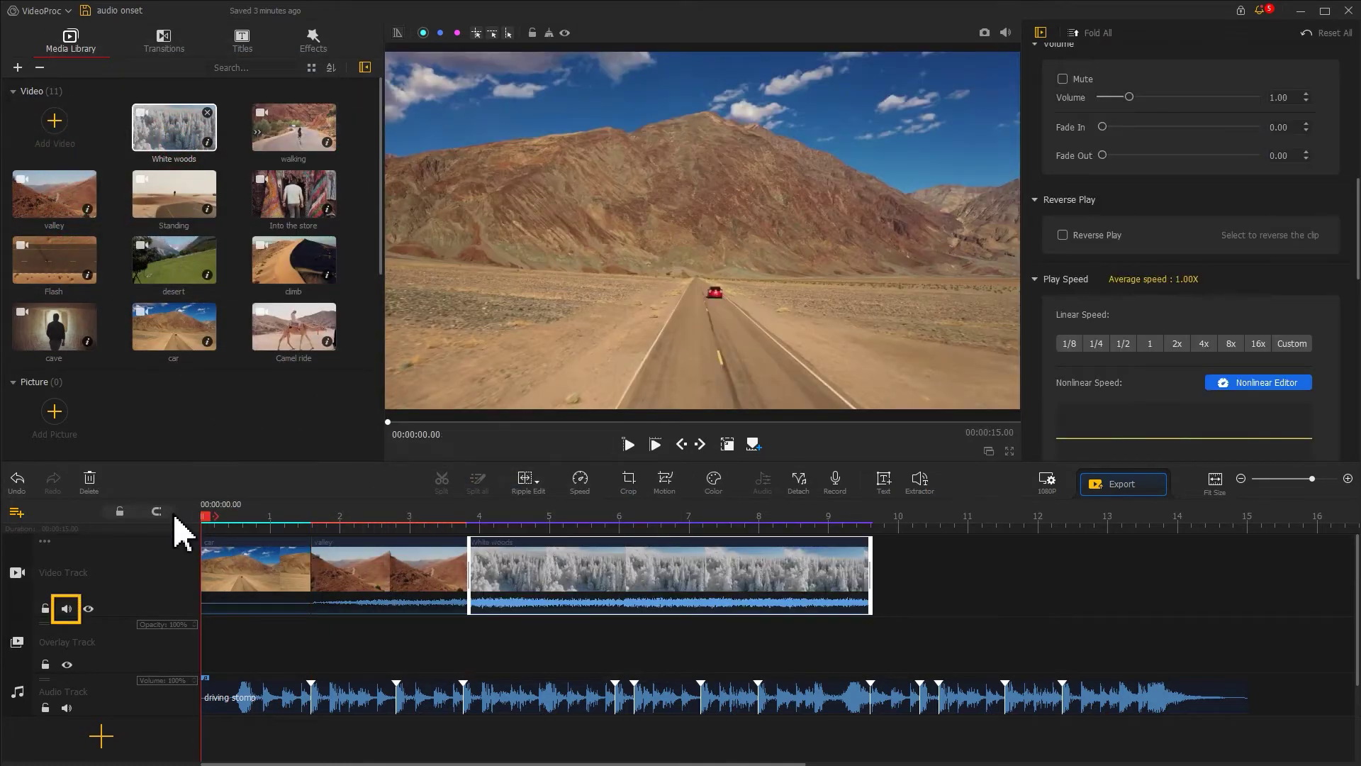
{"action": "left_click", "coordinate": [66, 609]}
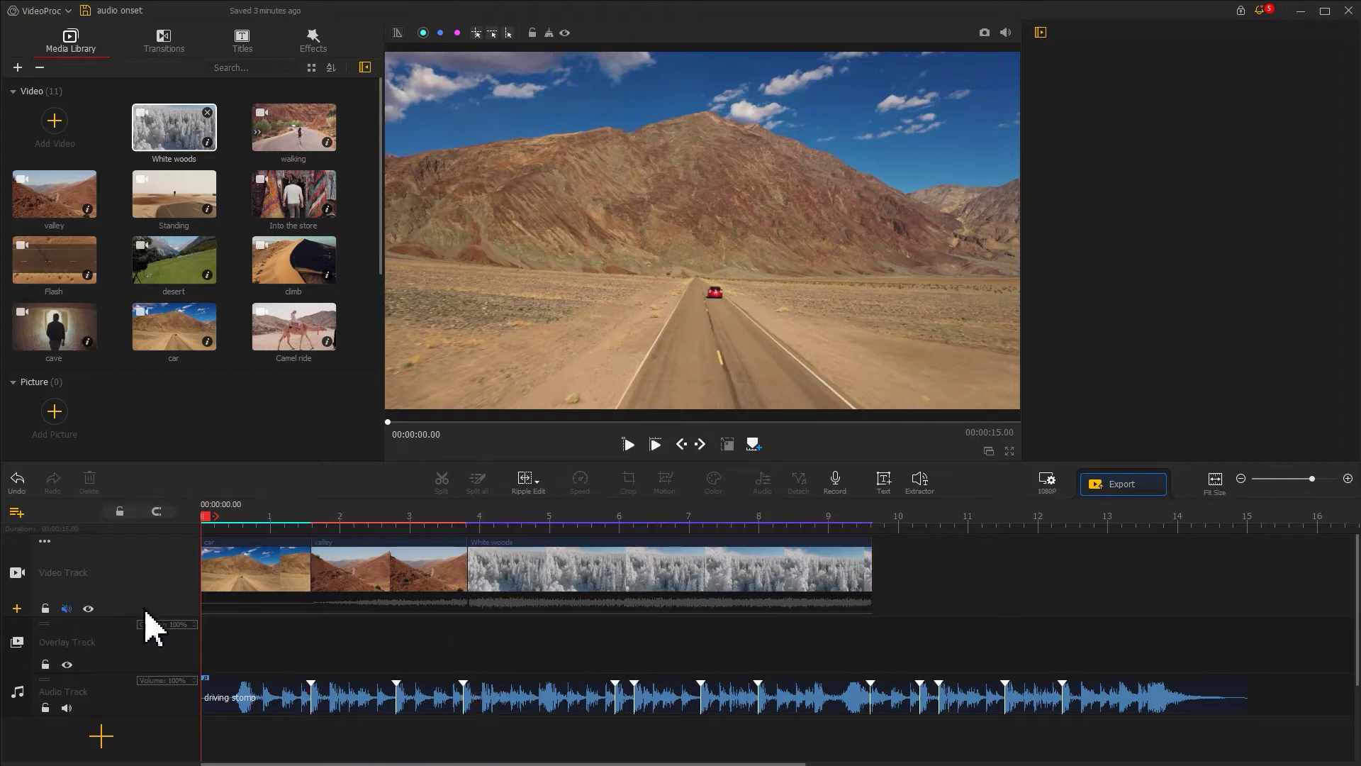
Preview the montage from about 1.58 s, stopping at the start of White woods.
{"action": "left_click", "coordinate": [312, 518]}
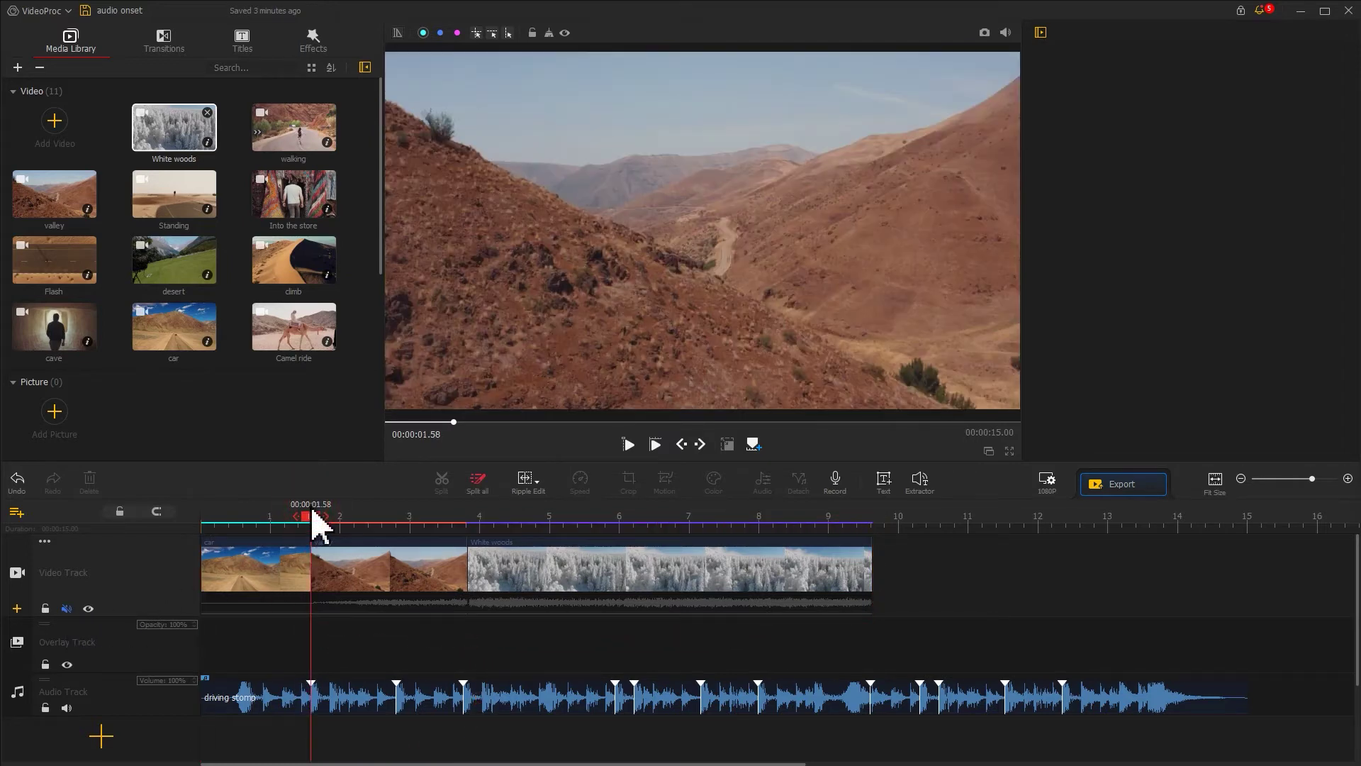
{"action": "key", "text": "space"}
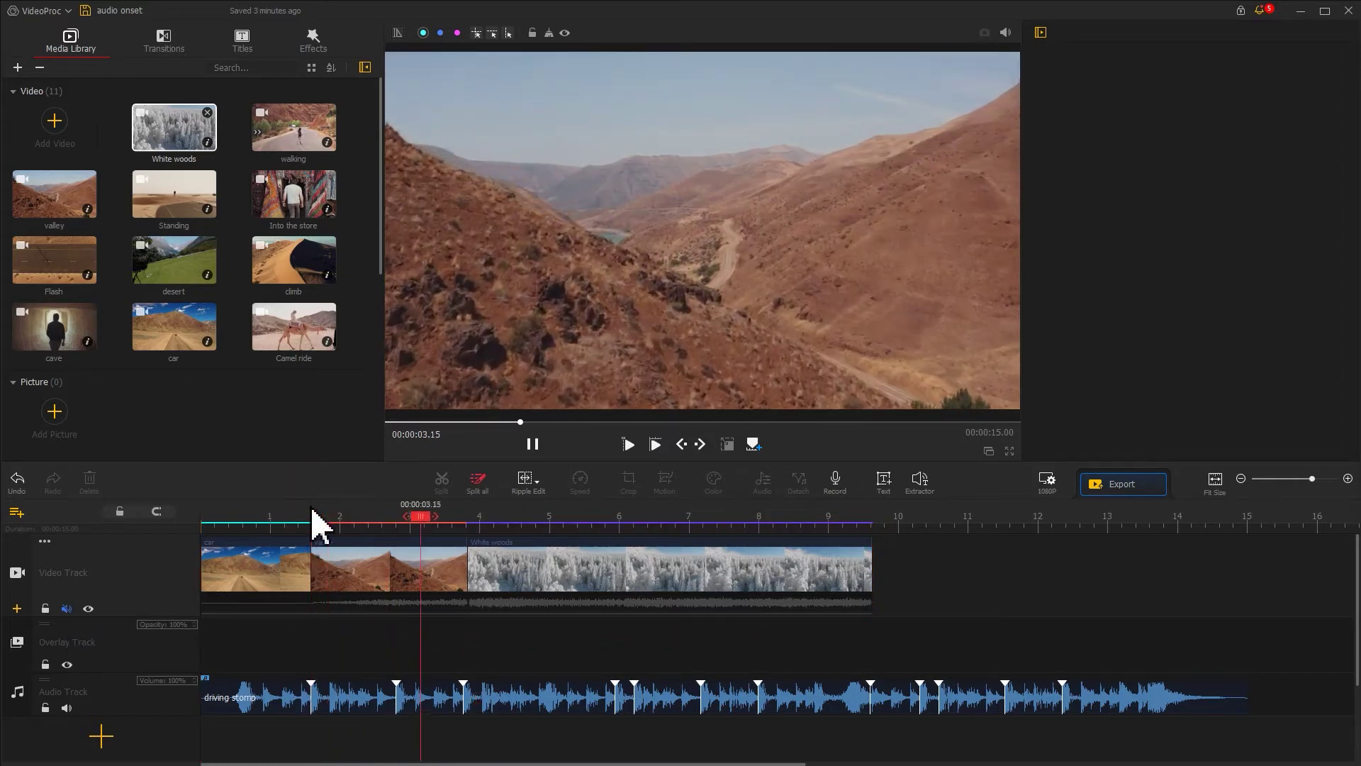
{"action": "key", "text": "space"}
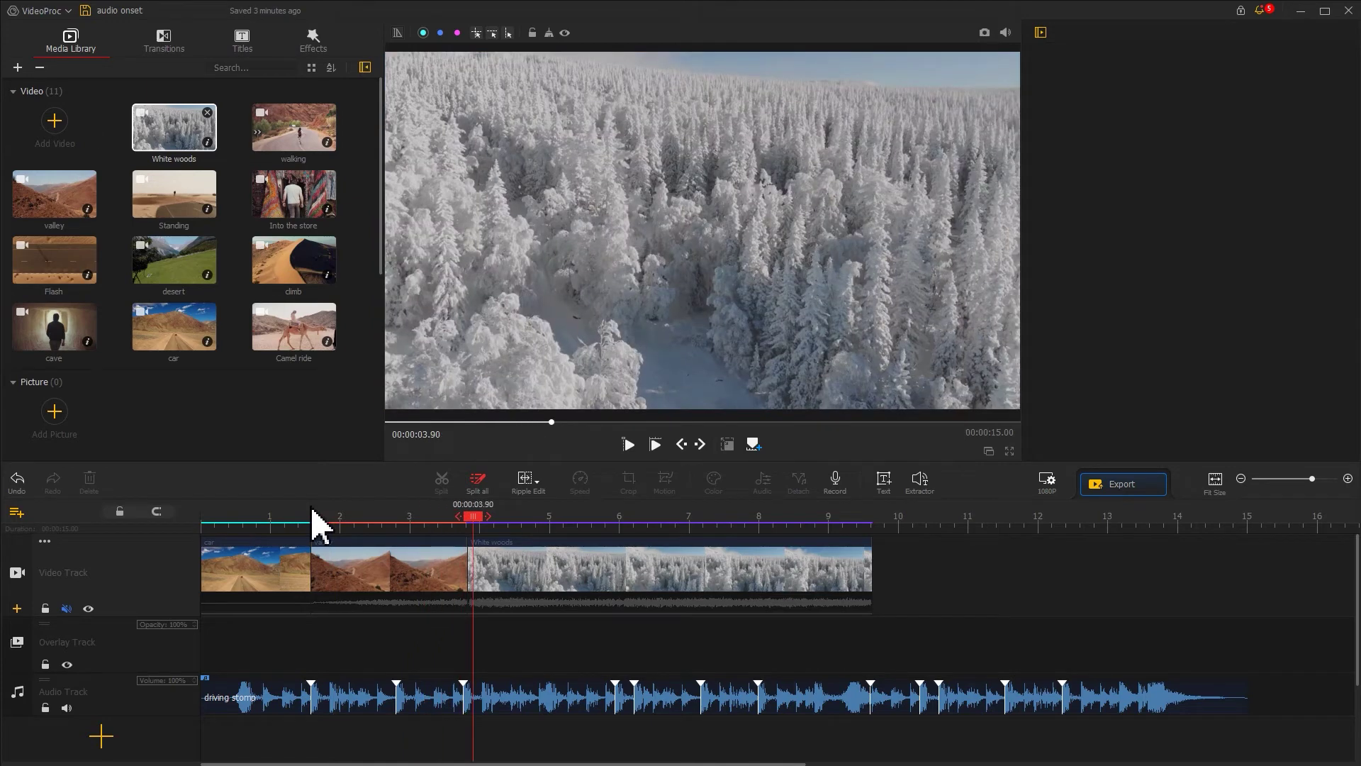
Give valley a Fast In speed curve: 5X until 1 s, back to normal by 1.40 s.
{"action": "left_click", "coordinate": [392, 563]}
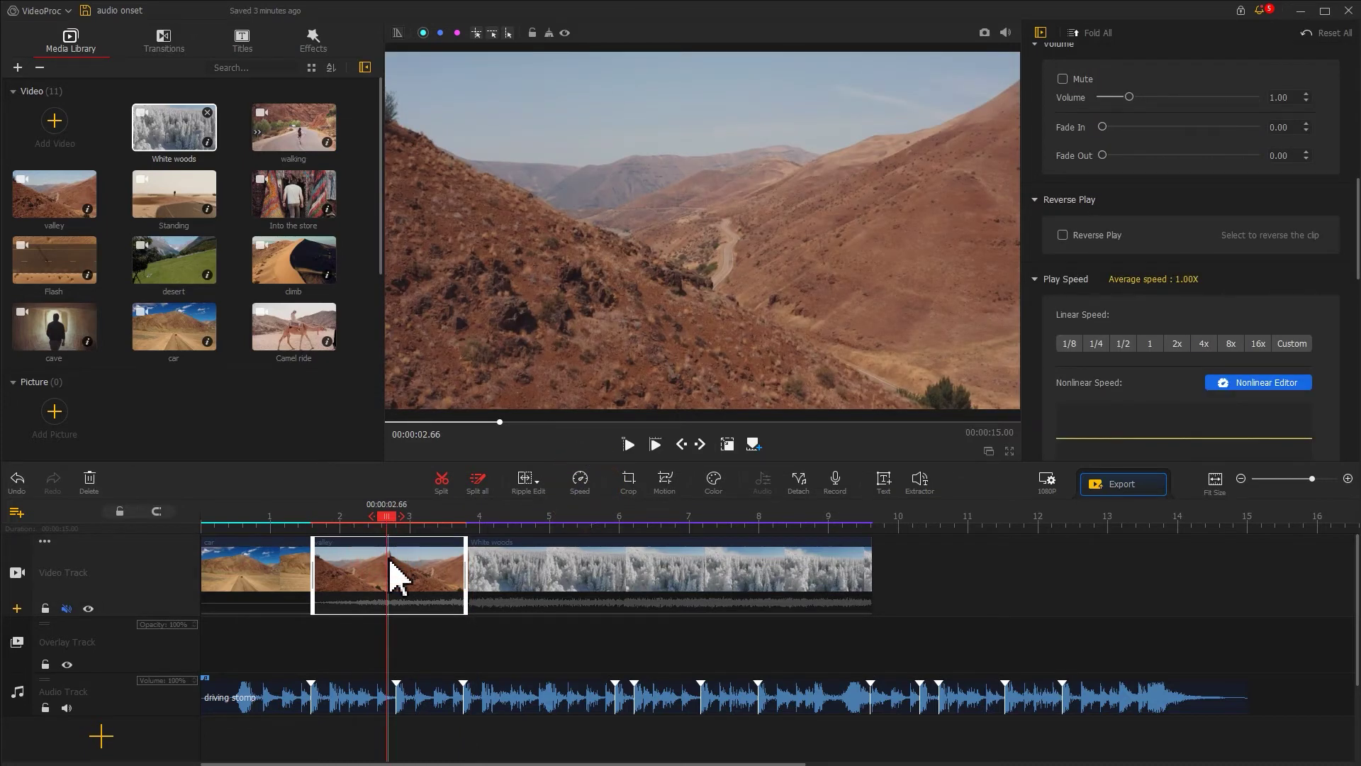
{"action": "left_click", "coordinate": [581, 482]}
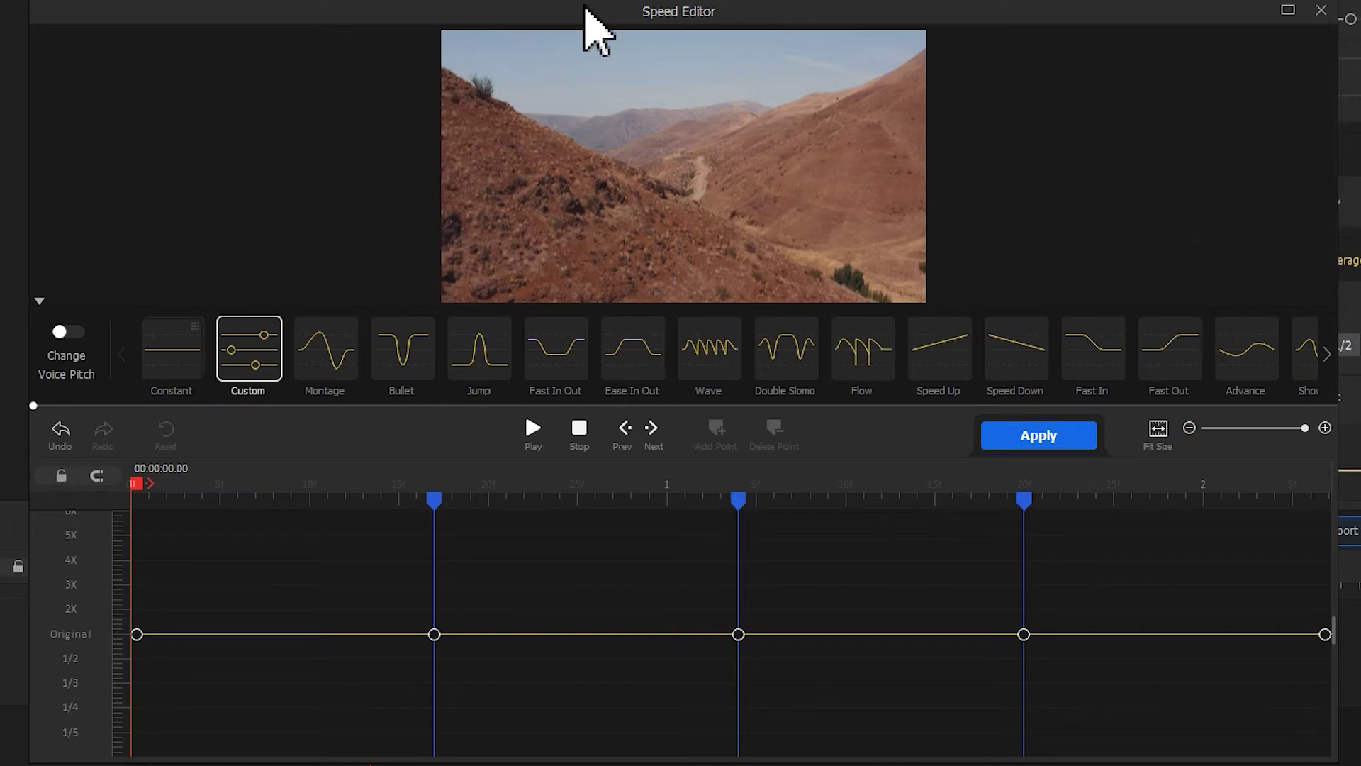
{"action": "left_click", "coordinate": [1077, 353]}
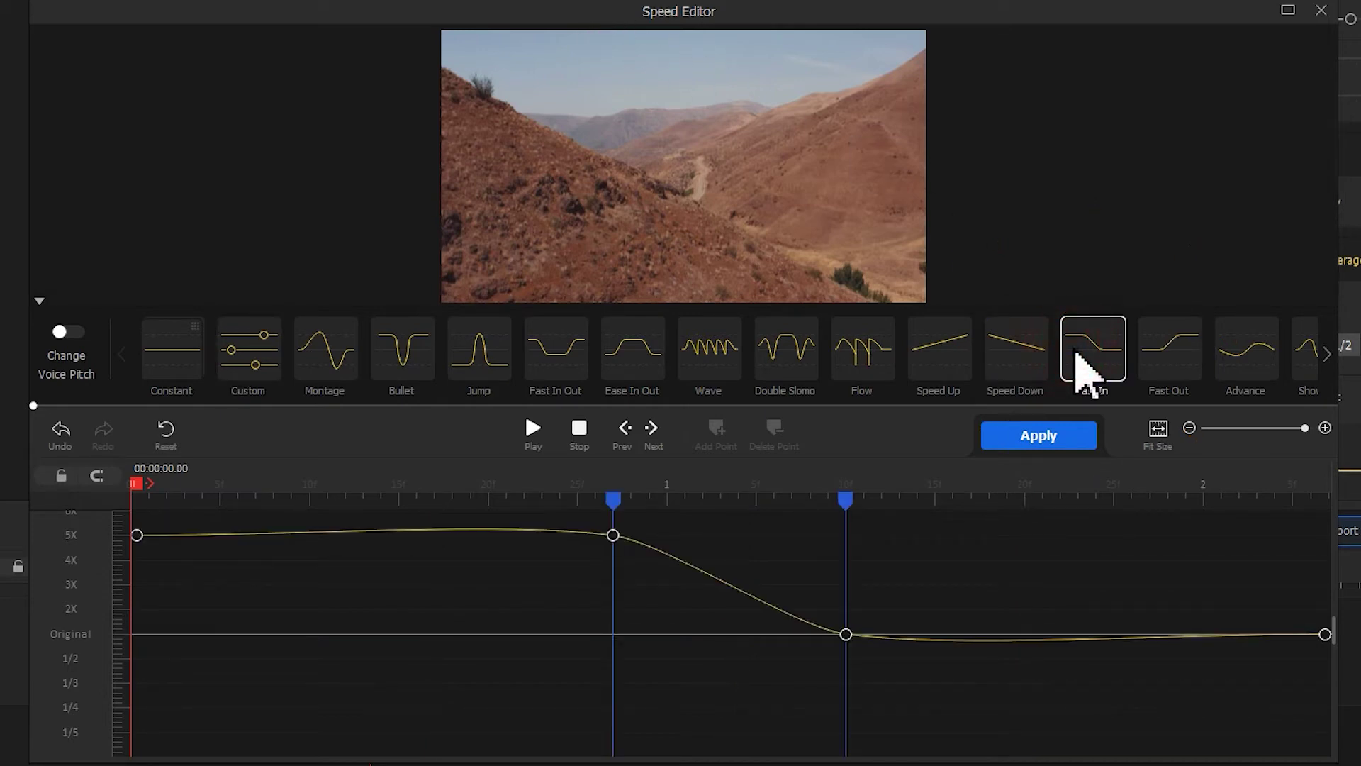
{"action": "left_click_drag", "start_coordinate": [614, 535], "coordinate": [667, 536]}
{"action": "left_click_drag", "start_coordinate": [845, 500], "coordinate": [891, 504]}
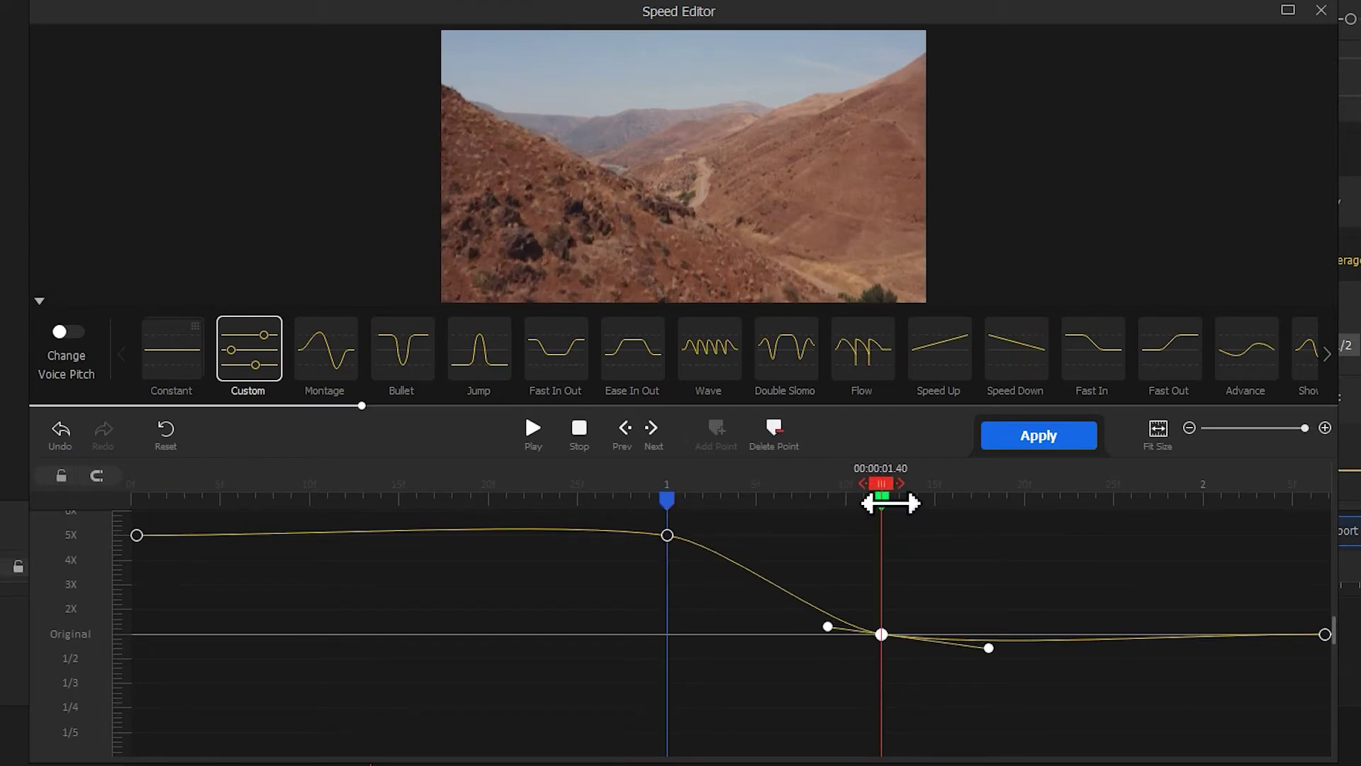
Apply the speed curve, trim valley to end at 00:00:02.80, and return the playhead to 0.
{"action": "left_click", "coordinate": [1048, 440]}
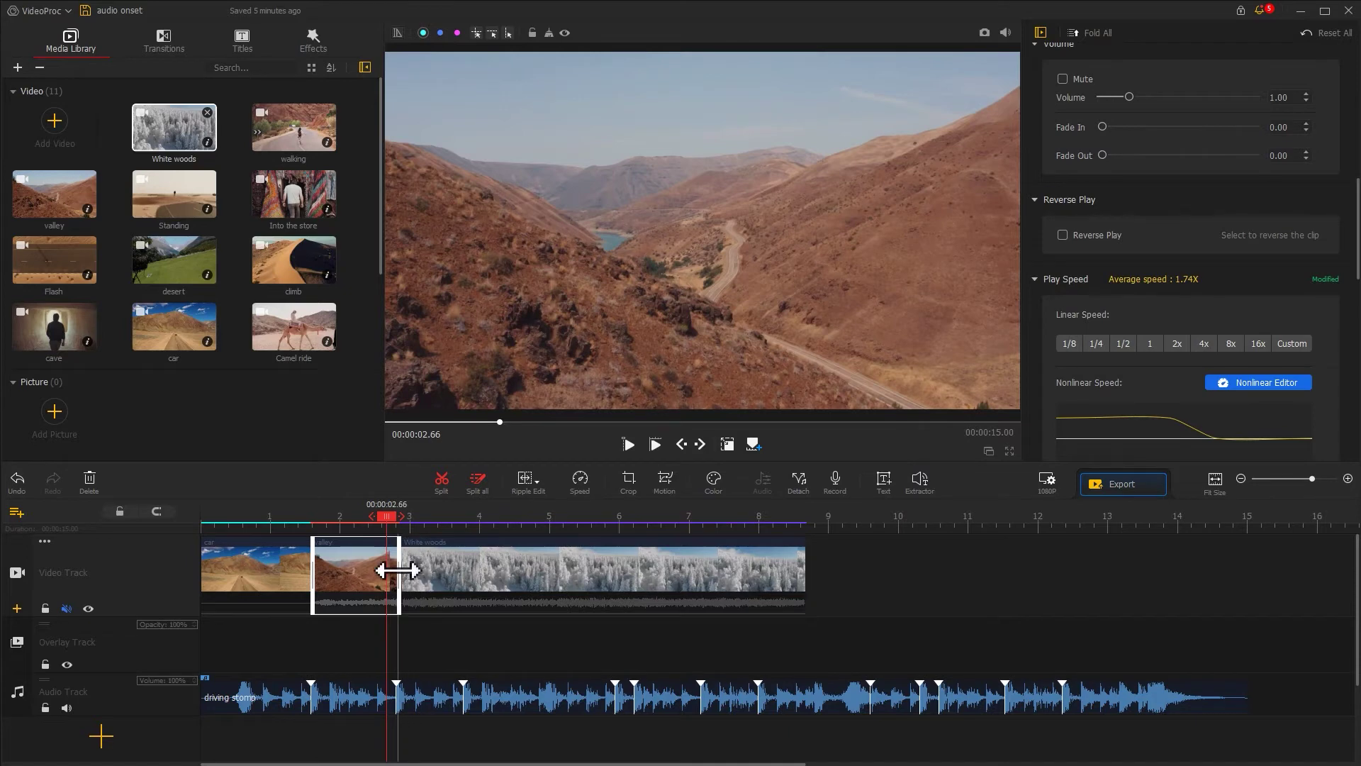
{"action": "left_click_drag", "start_coordinate": [397, 570], "coordinate": [395, 571]}
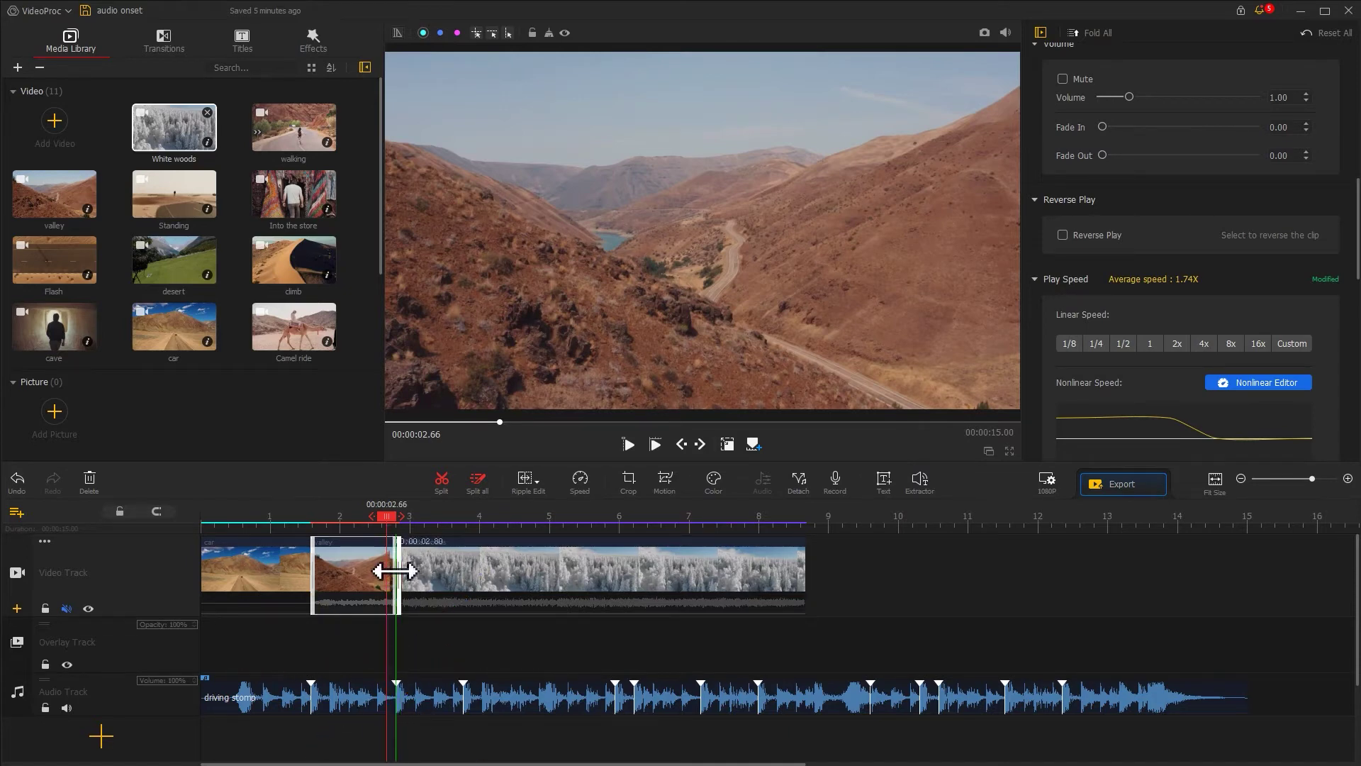
{"action": "left_click_drag", "start_coordinate": [395, 571], "coordinate": [395, 570]}
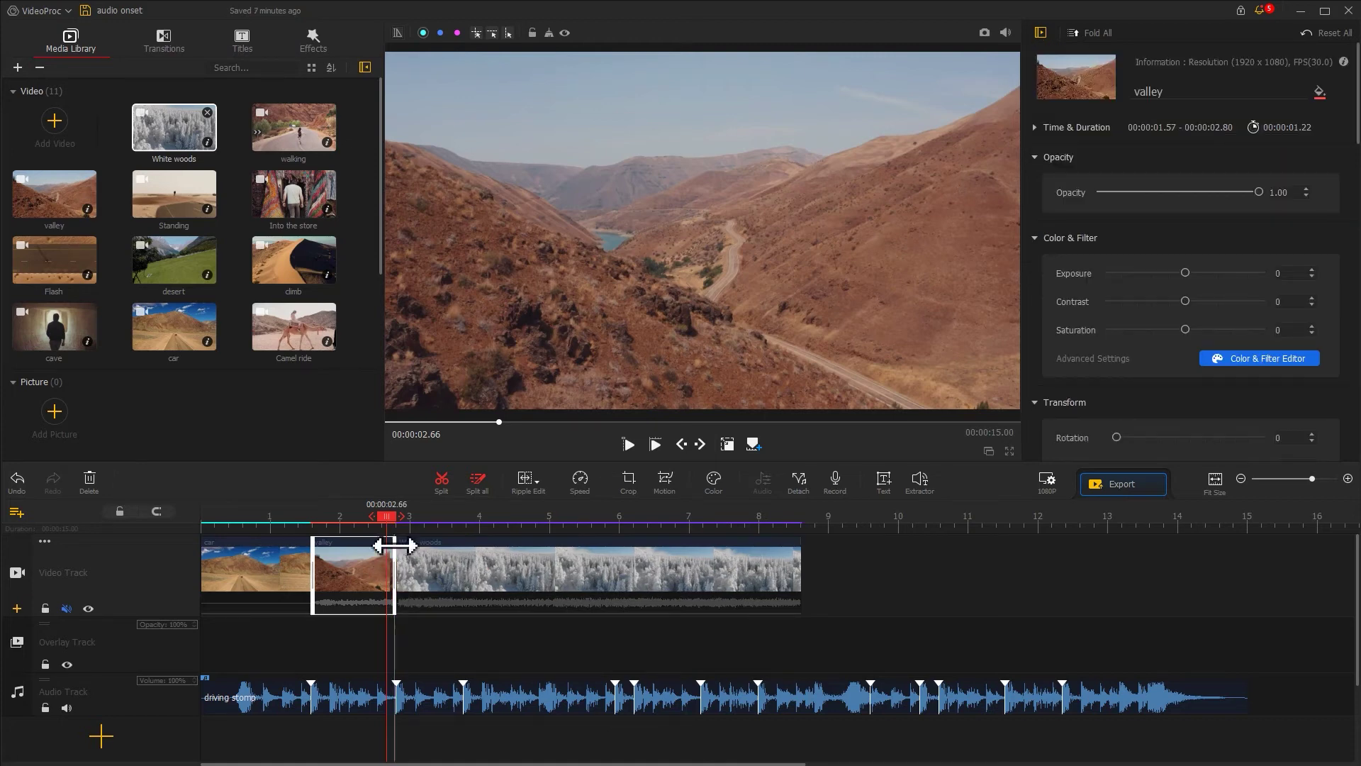
{"action": "left_click_drag", "start_coordinate": [395, 515], "coordinate": [203, 537]}
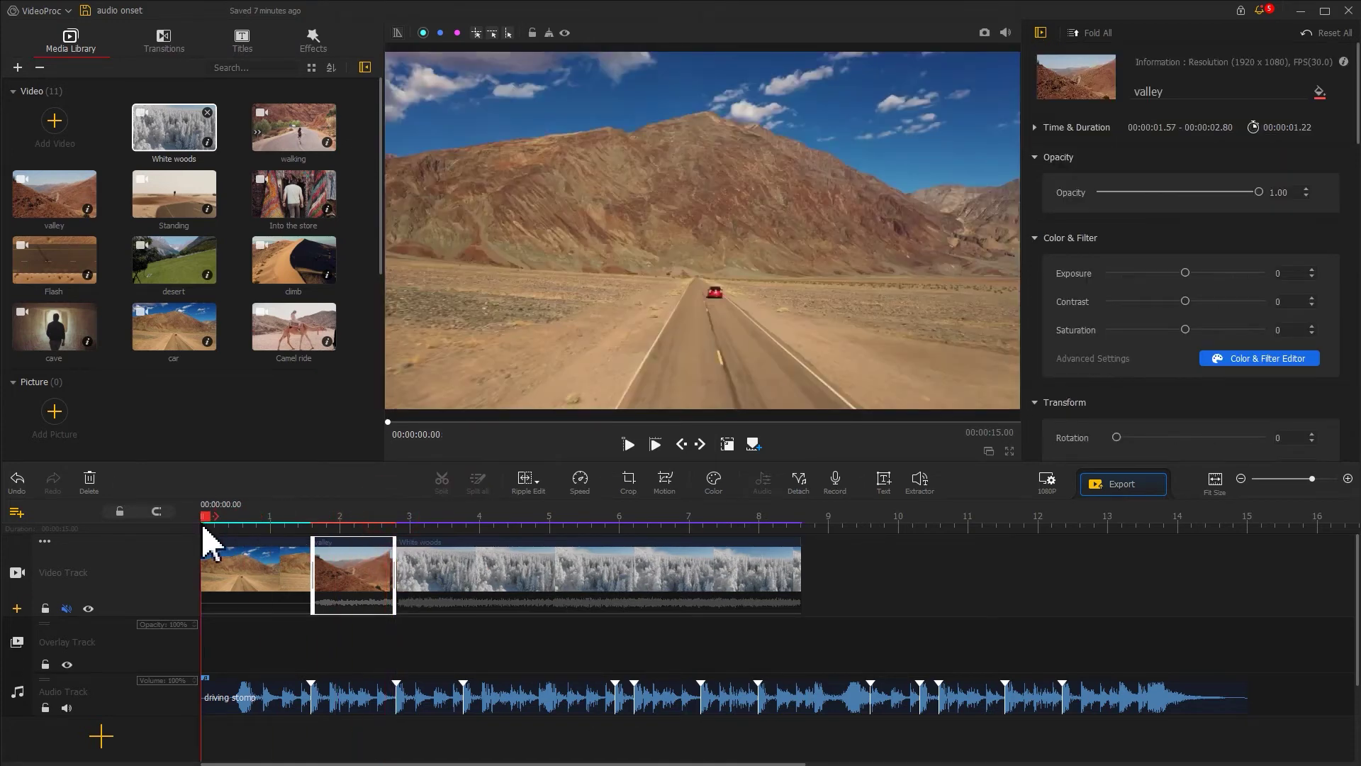
{"action": "left_click", "coordinate": [624, 446]}
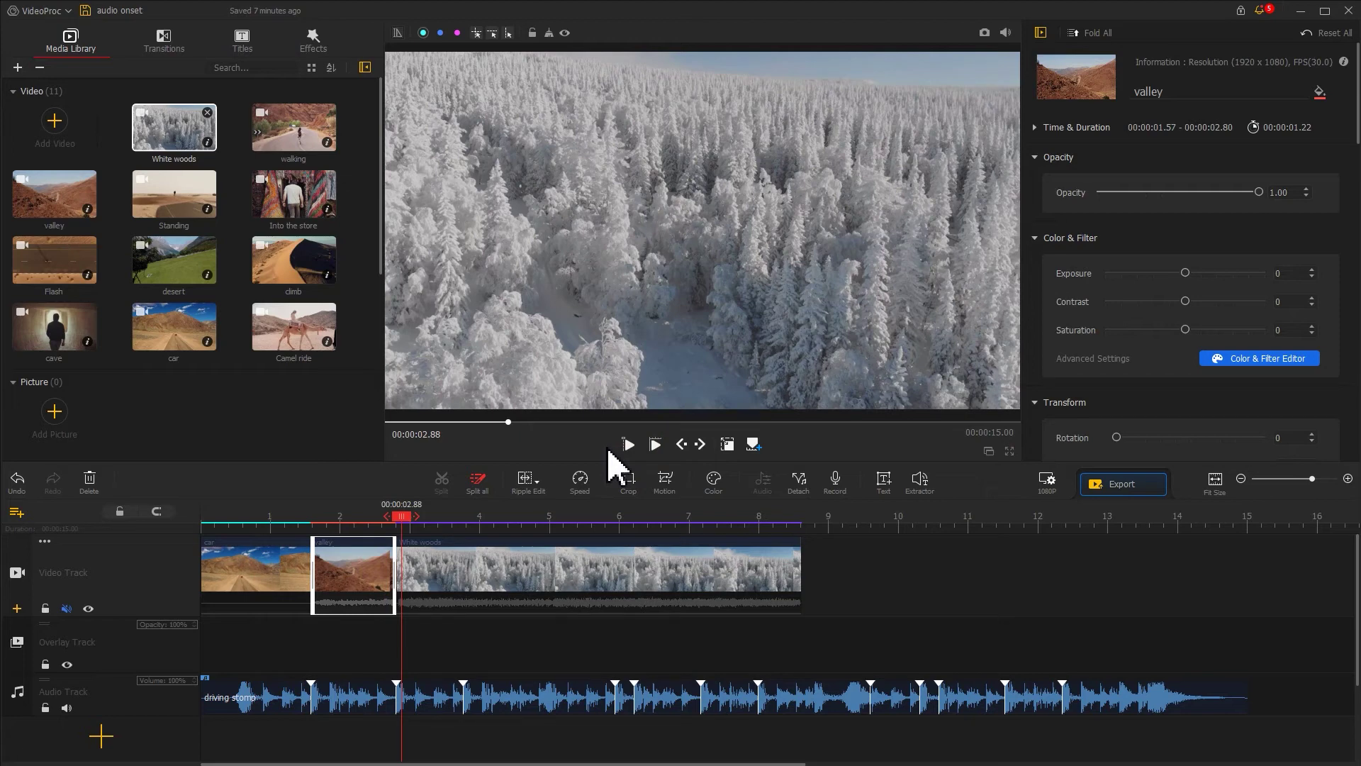
Set White woods to a custom constant play speed of 6.00X.
{"action": "left_click", "coordinate": [556, 580]}
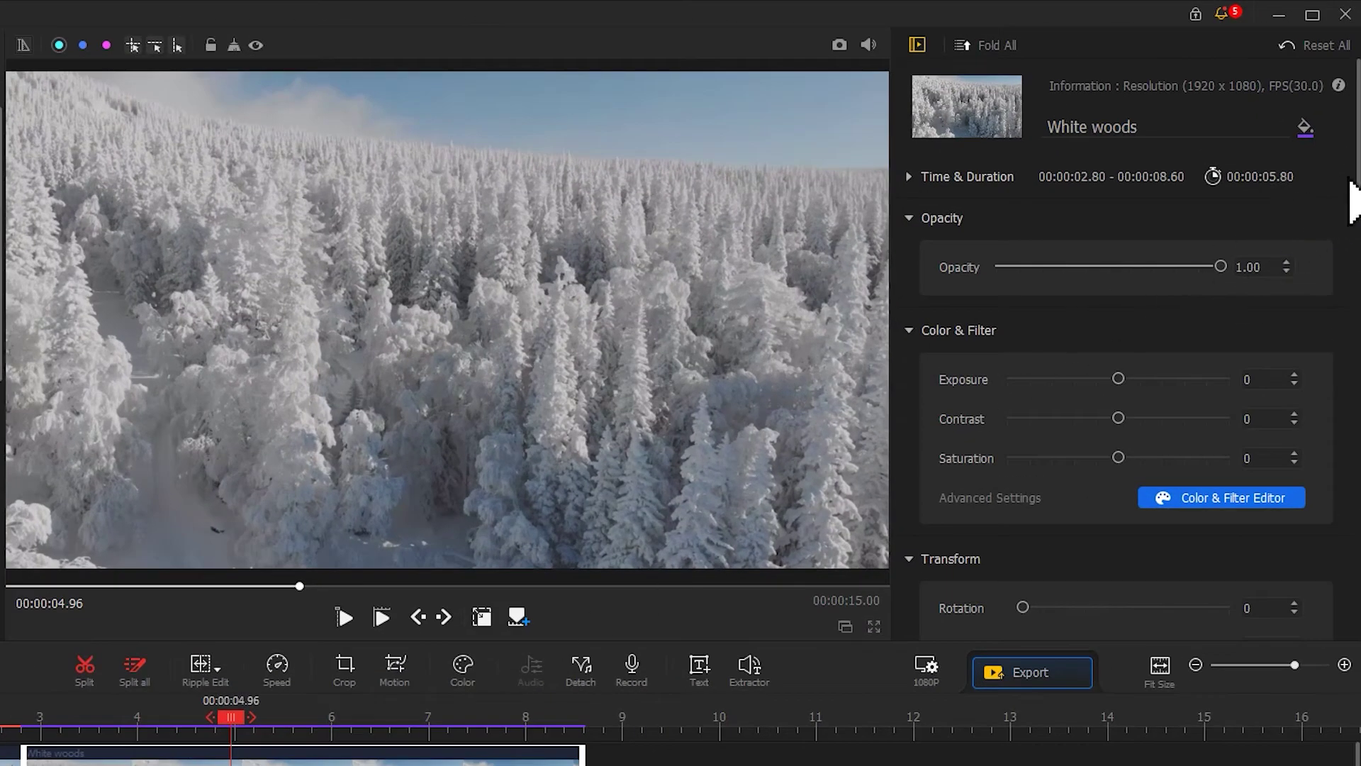
{"action": "left_click_drag", "start_coordinate": [1354, 144], "coordinate": [1358, 311]}
{"action": "scroll", "coordinate": [1121, 340], "scroll_direction": "down", "scroll_amount": 1}
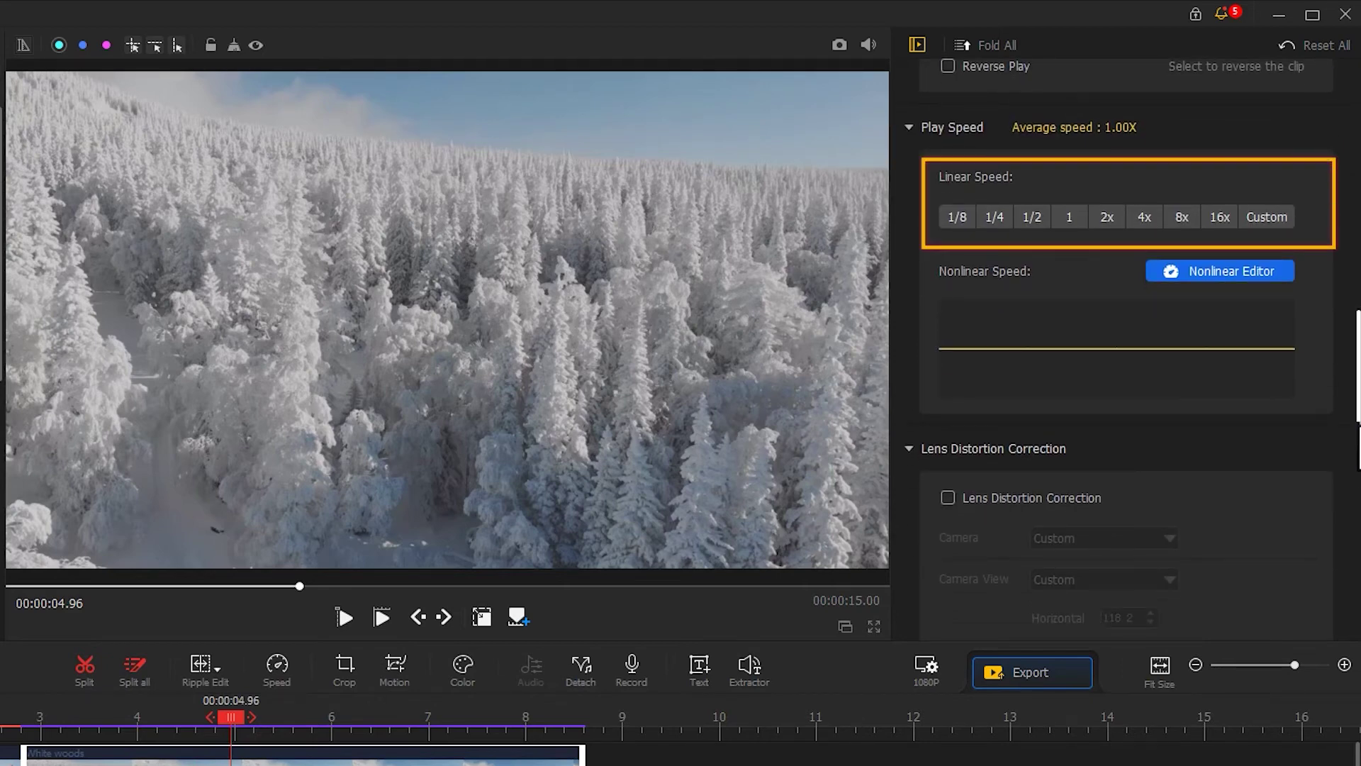
{"action": "left_click", "coordinate": [1294, 219]}
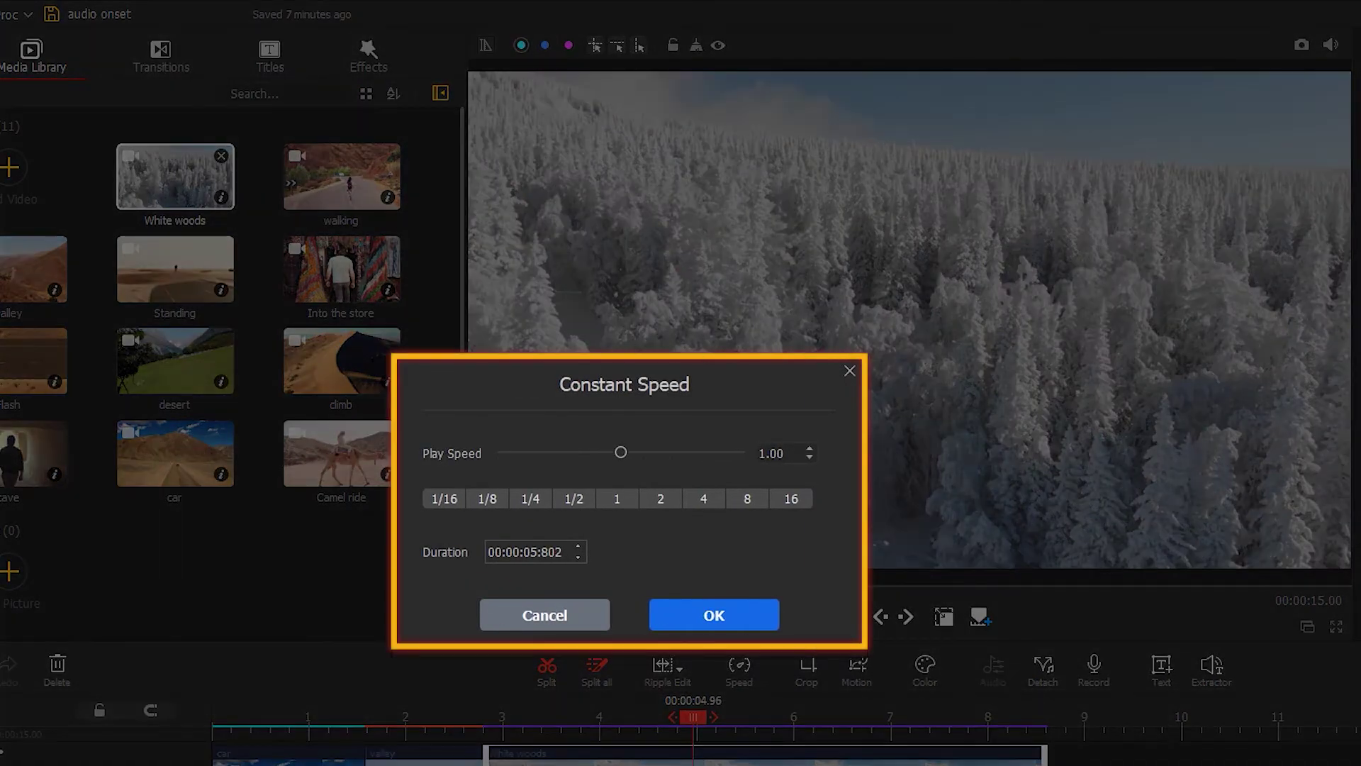
{"action": "double_click", "coordinate": [760, 454]}
{"action": "type", "text": "6"}
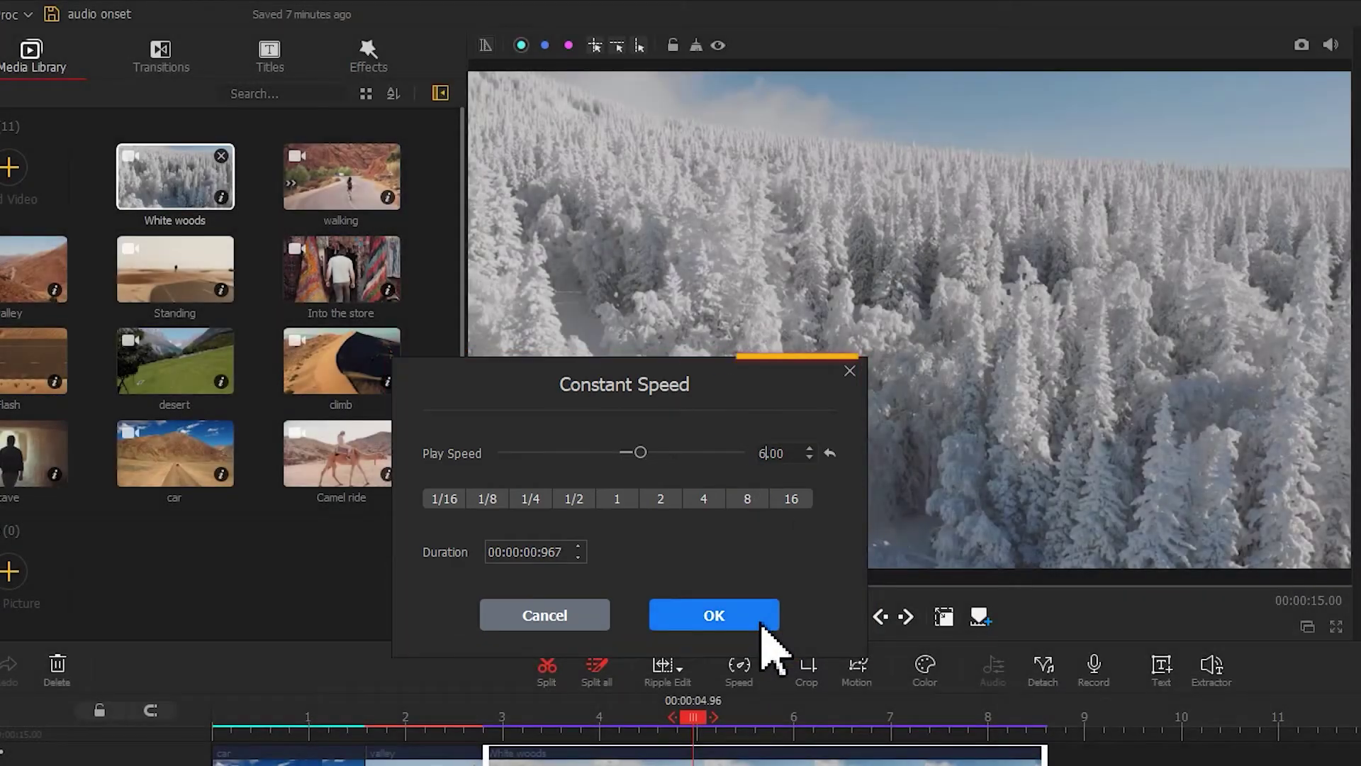
{"action": "left_click", "coordinate": [755, 615]}
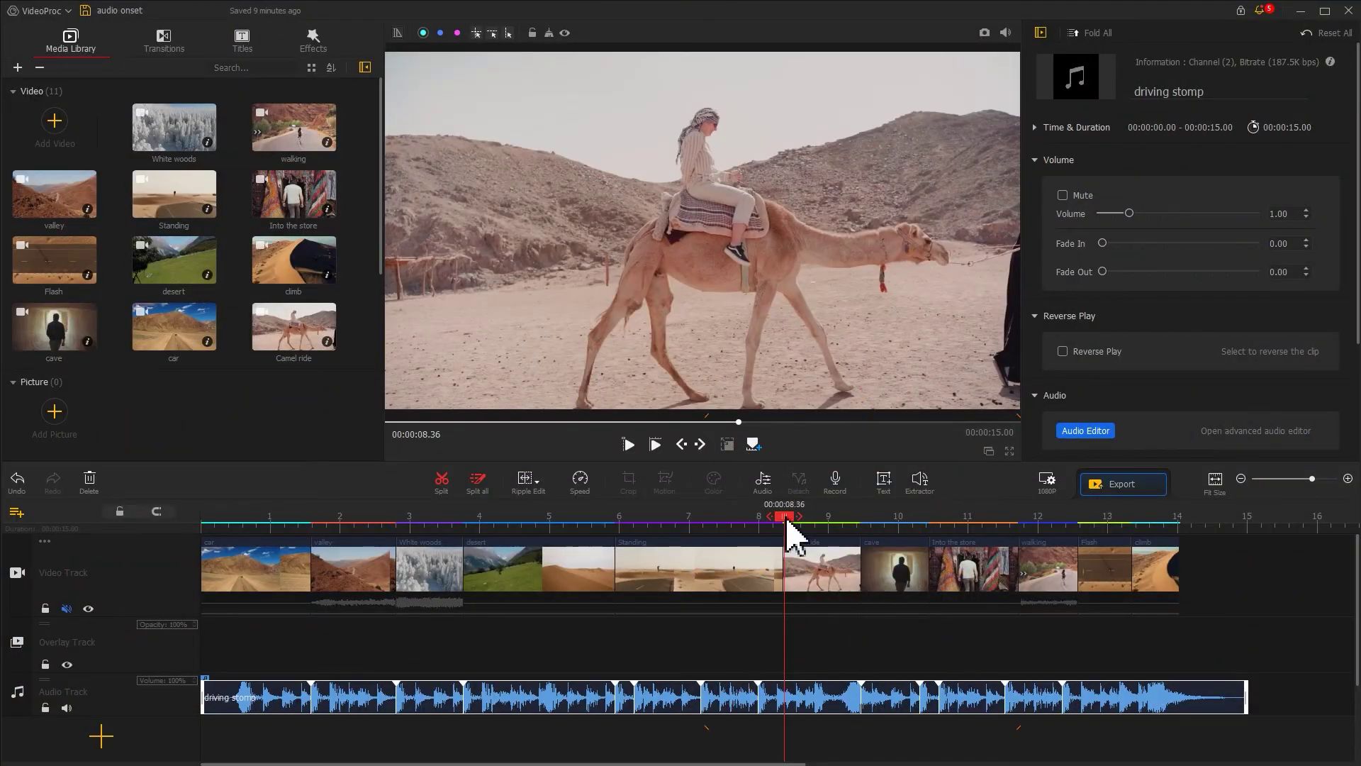
Play and stop the montage preview around the camel and cave clips.
{"action": "key", "text": "space"}
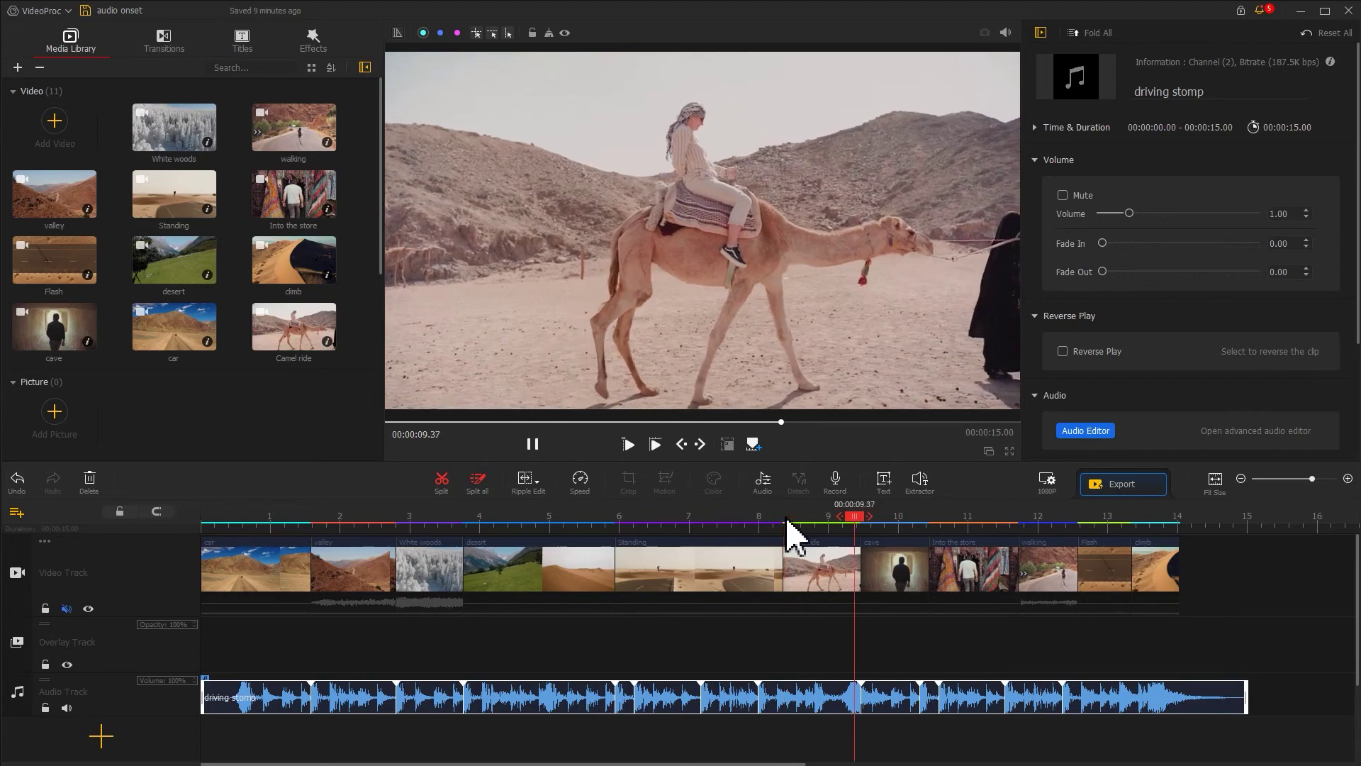
{"action": "key", "text": "space"}
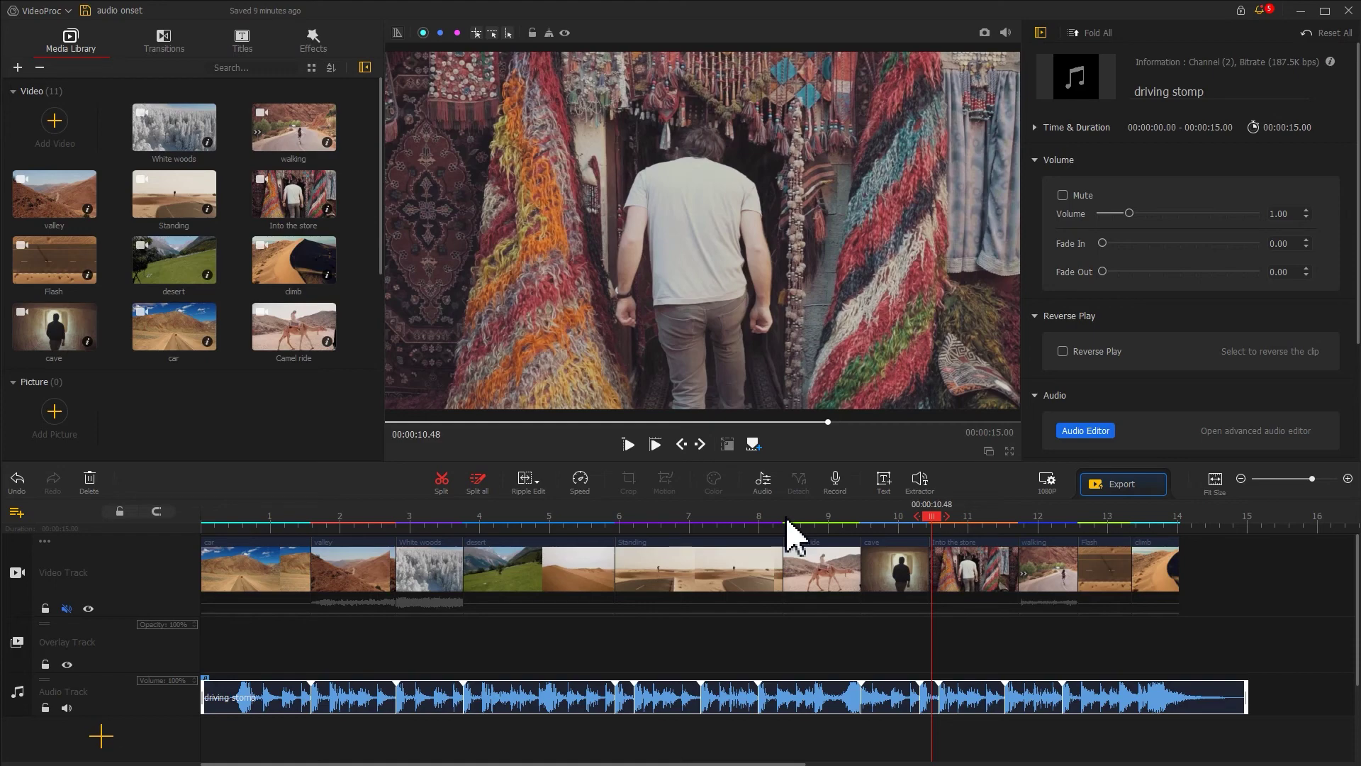
Place the Dreamy transition from Favorites on the Camel ride/cave cut and shorten it to 1.45 s.
{"action": "left_click", "coordinate": [172, 48]}
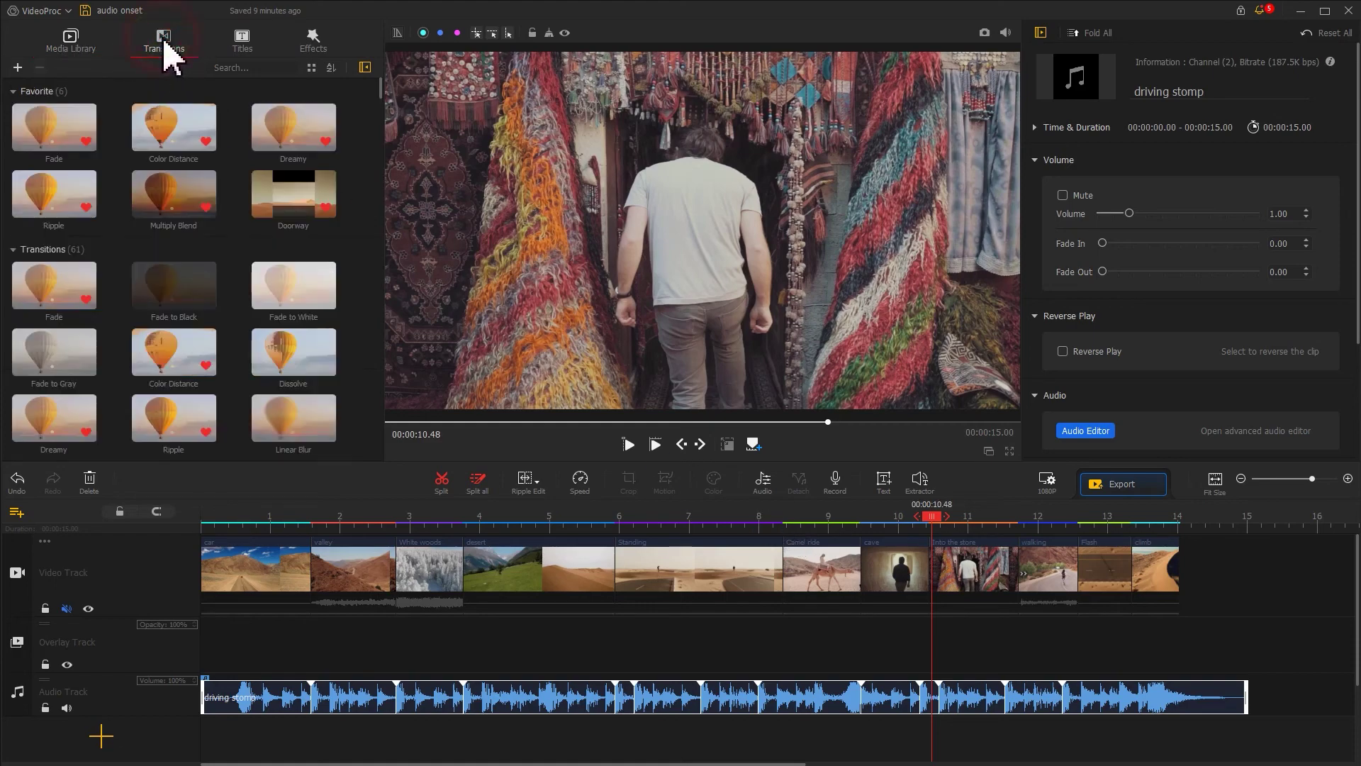
{"action": "mouse_move", "coordinate": [381, 93]}
{"action": "left_mouse_down"}
{"action": "mouse_move", "coordinate": [394, 188]}
{"action": "mouse_move", "coordinate": [390, 434]}
{"action": "mouse_move", "coordinate": [392, 92]}
{"action": "left_mouse_up"}
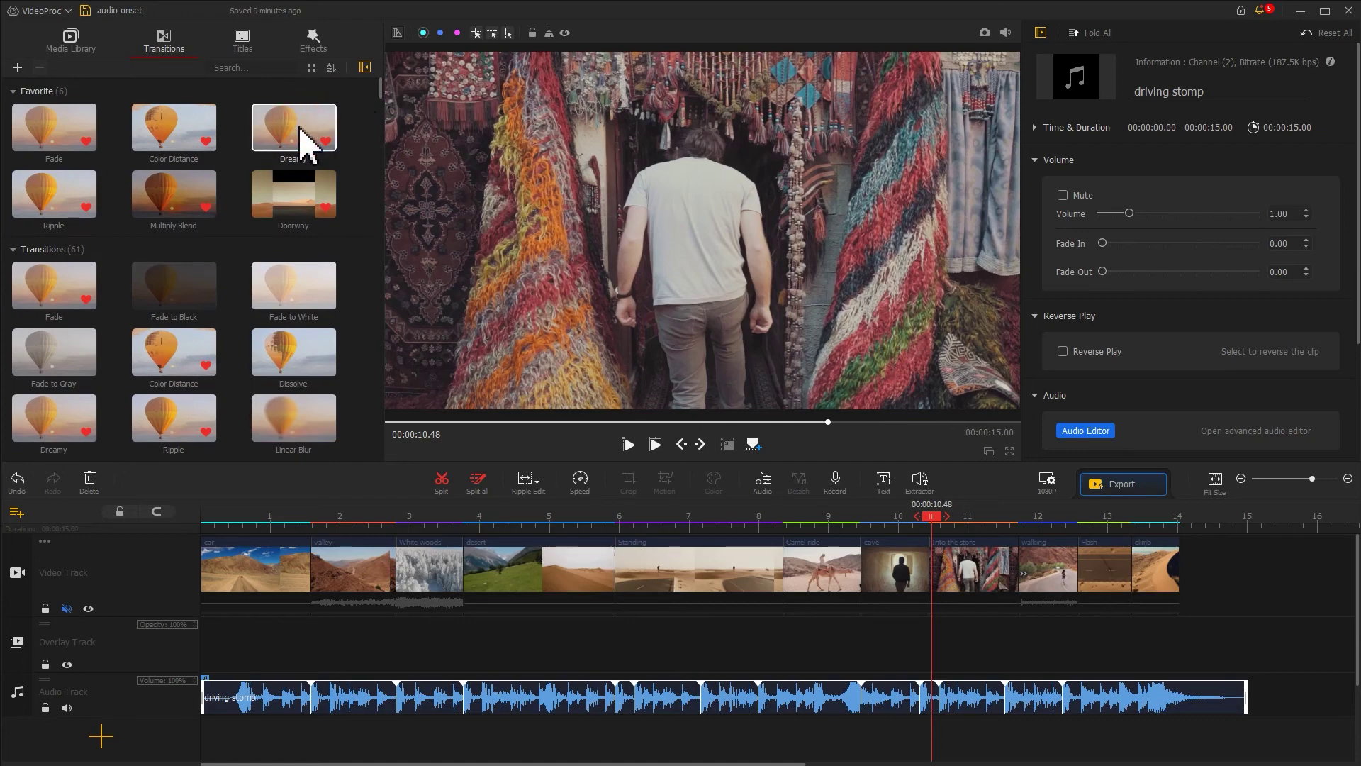
{"action": "left_click_drag", "start_coordinate": [301, 131], "coordinate": [861, 568]}
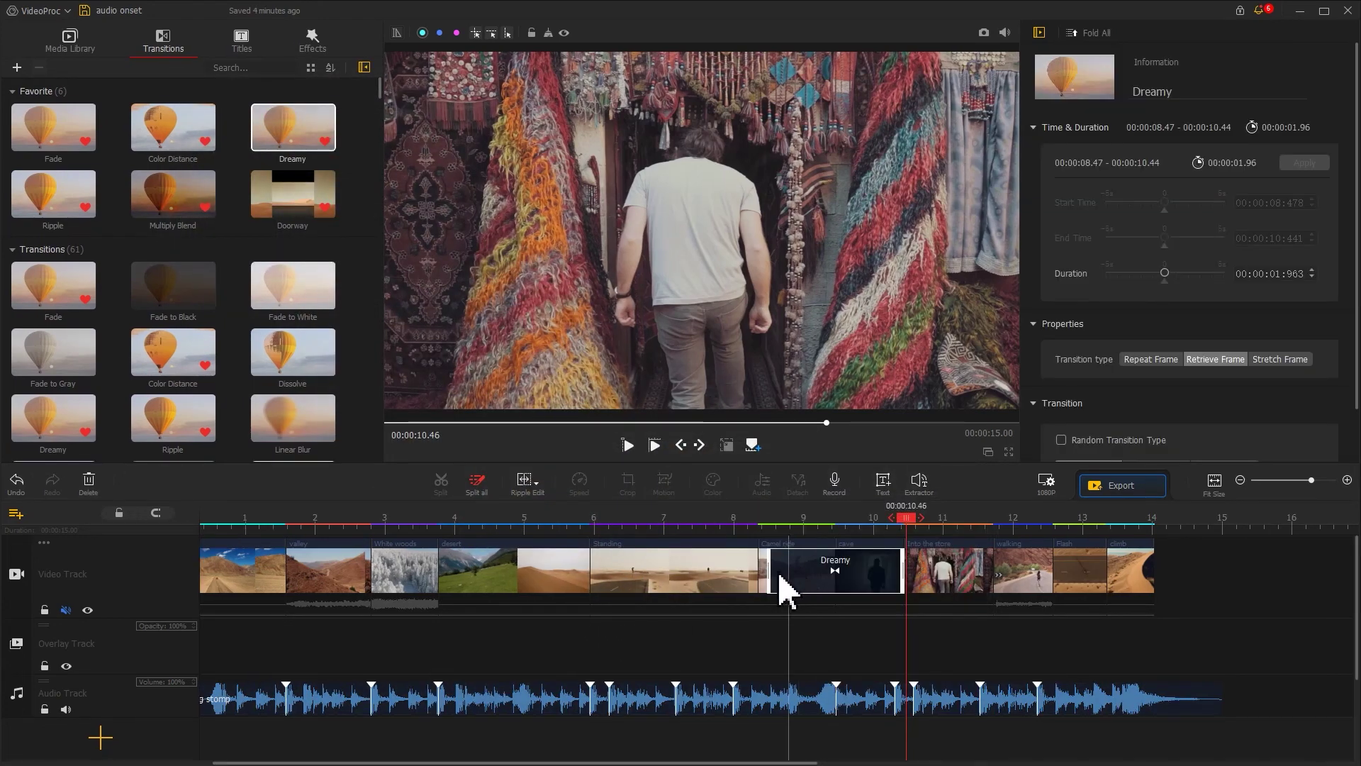
{"action": "left_click_drag", "start_coordinate": [786, 572], "coordinate": [797, 574]}
Play back from 08.35 through the Dreamy transition, then stop.
{"action": "left_click", "coordinate": [759, 518]}
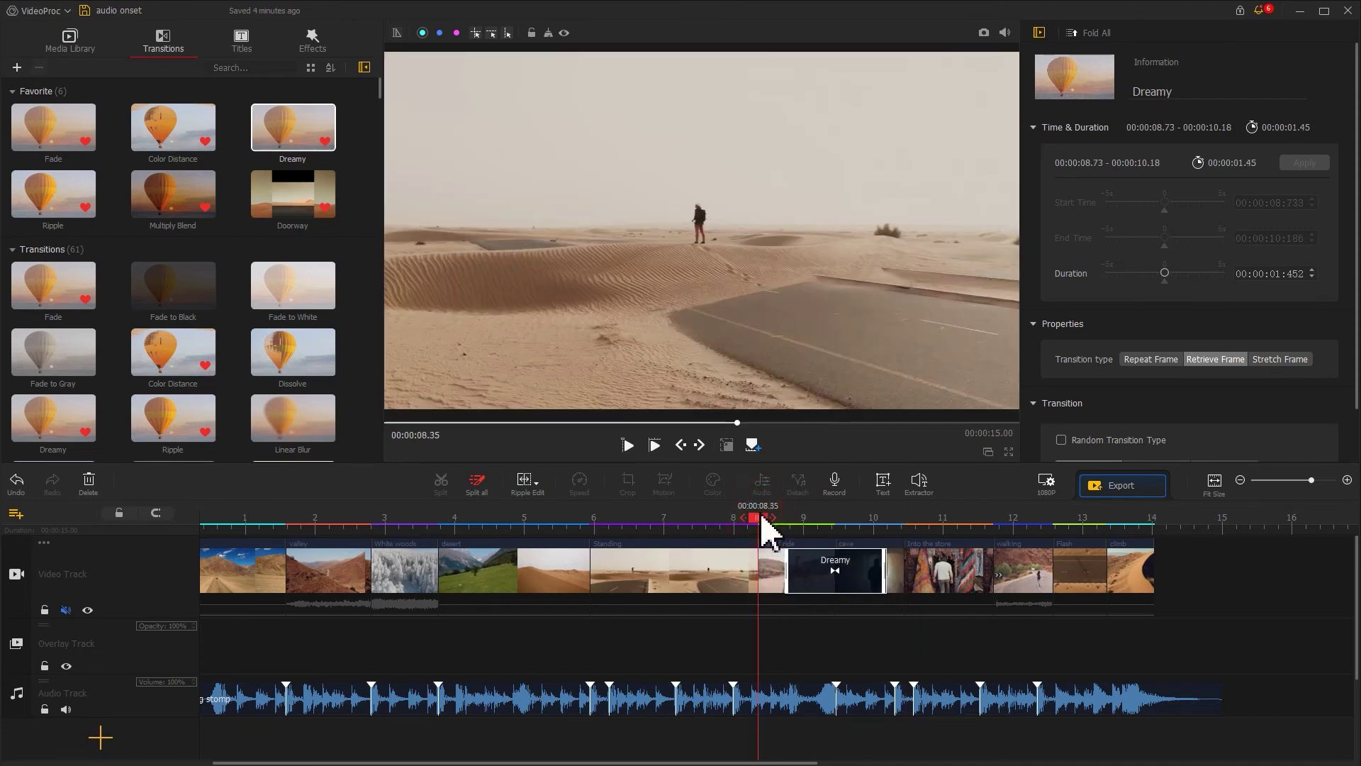
{"action": "key", "text": "space"}
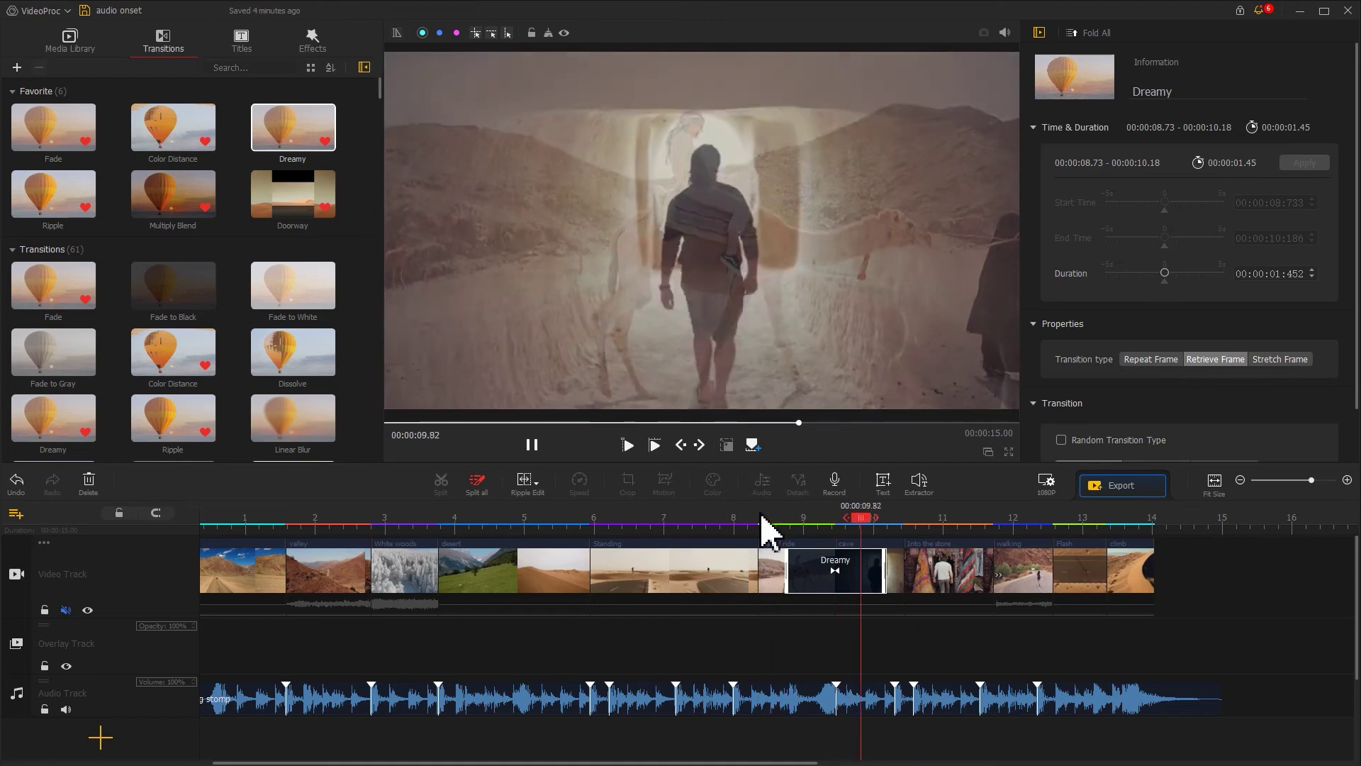
{"action": "key", "text": "space"}
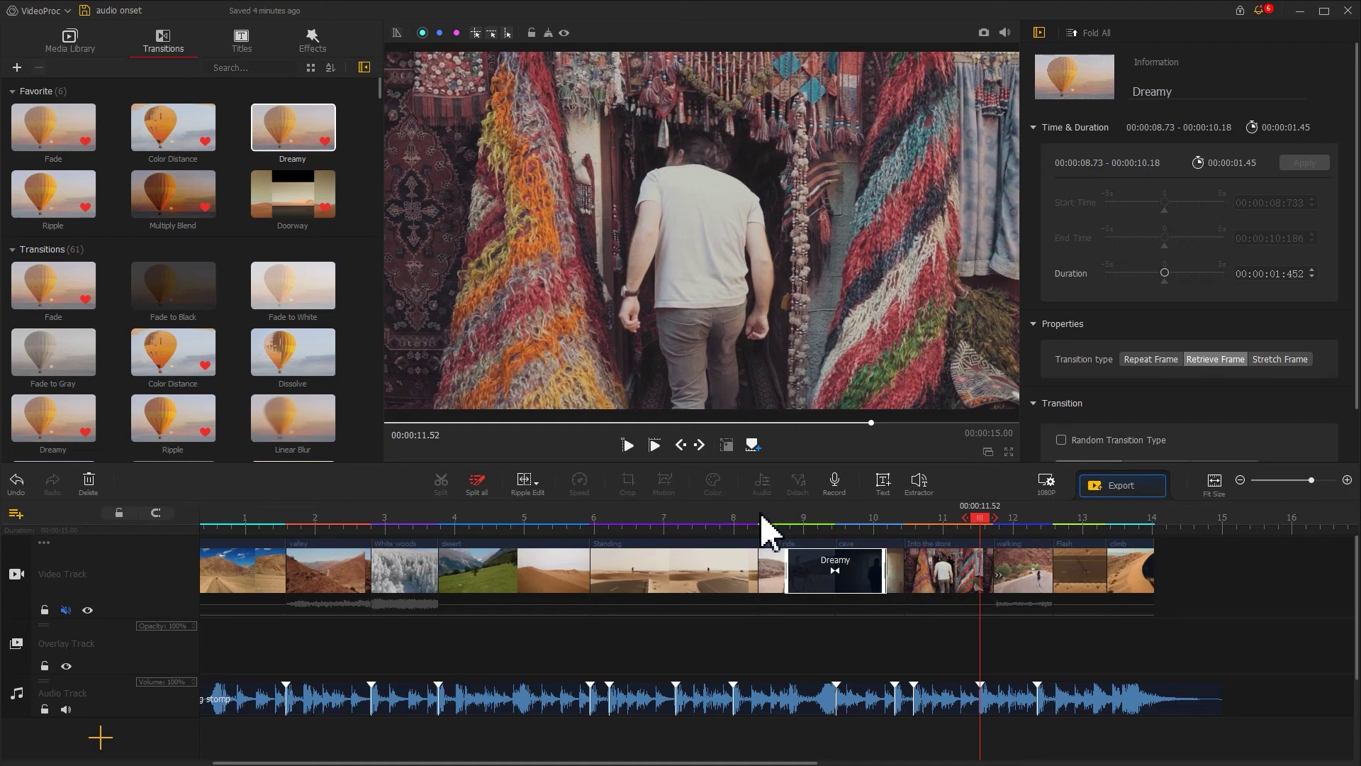